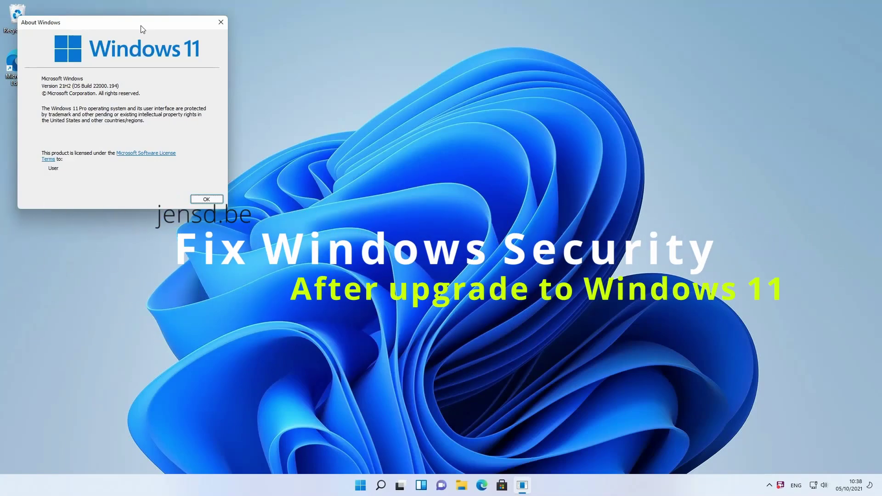
- Move the About Windows dialog aside to read version 21H2, OS Build 22000.194
{"action": "left_click_drag", "start_coordinate": [139, 21], "coordinate": [728, 256]}
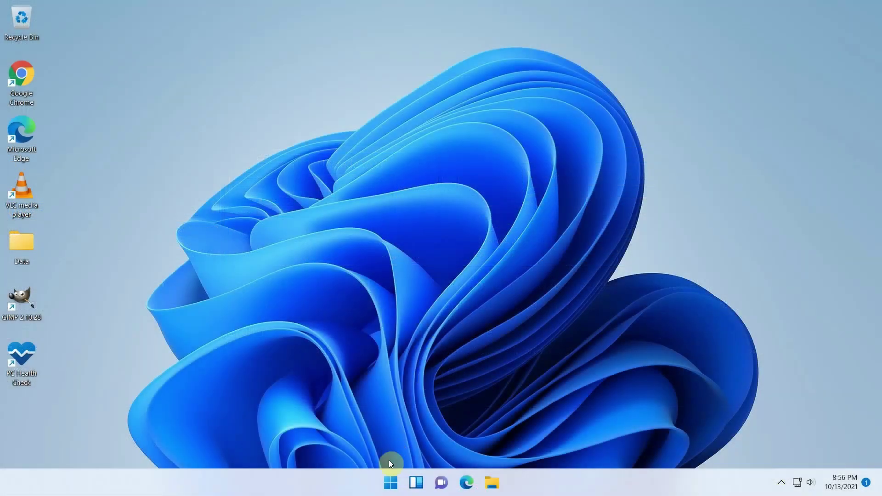
{"action": "left_click", "coordinate": [387, 476]}
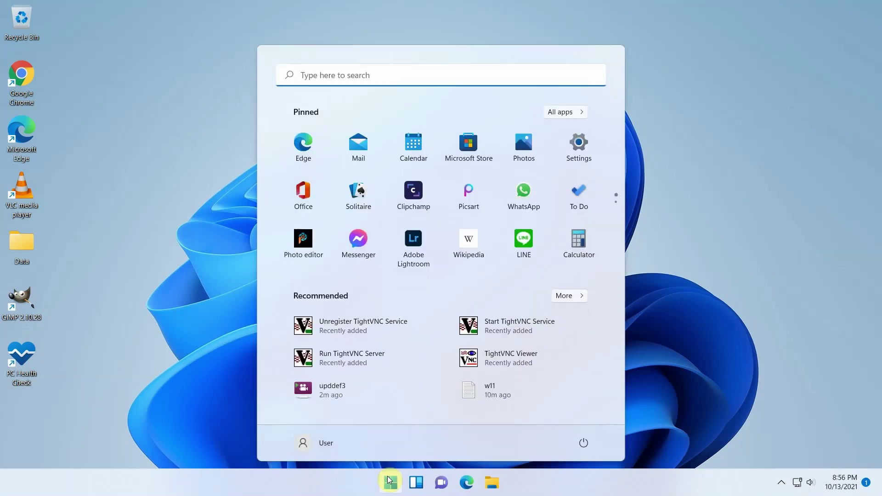
{"action": "type", "text": "secur"}
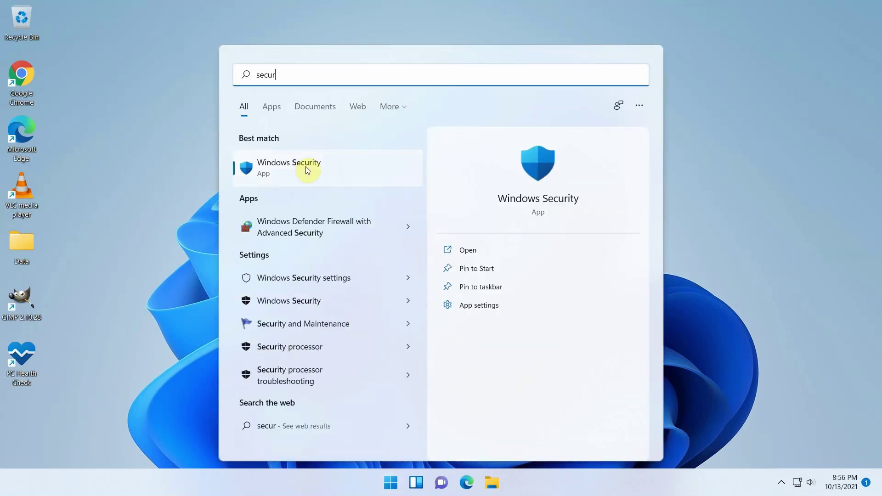
{"action": "left_click", "coordinate": [306, 167]}
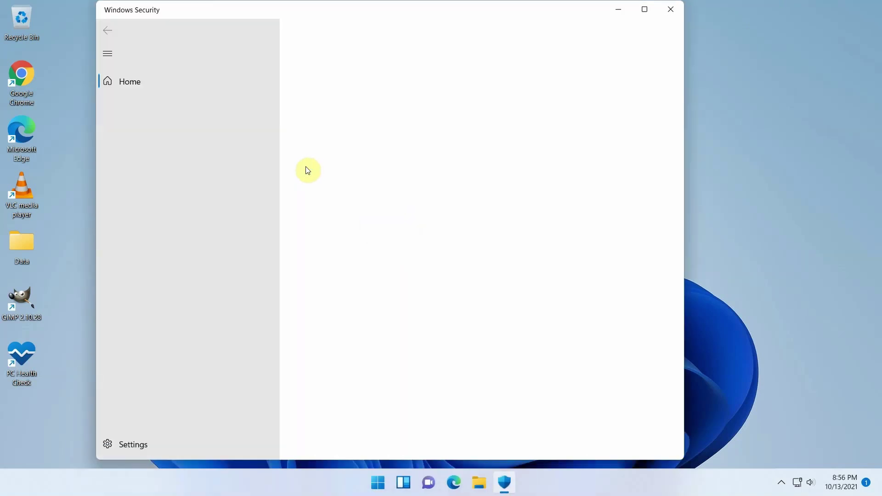
{"action": "left_click", "coordinate": [144, 88]}
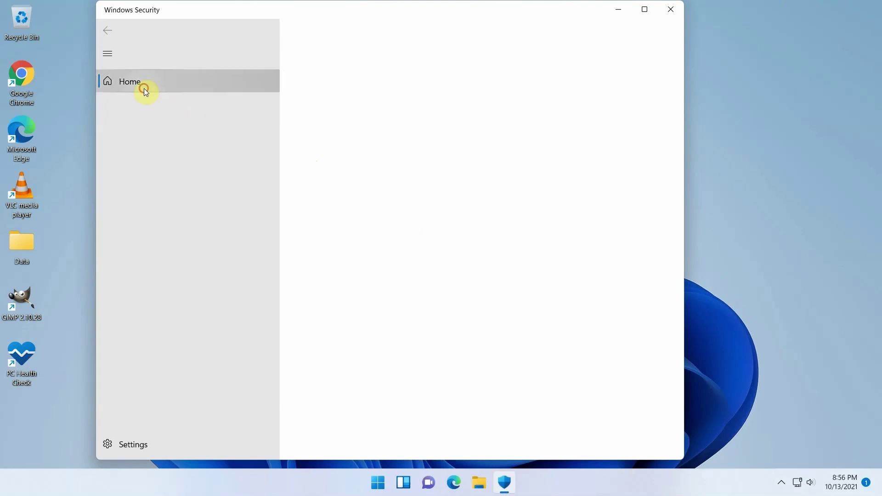
{"action": "left_click", "coordinate": [108, 56]}
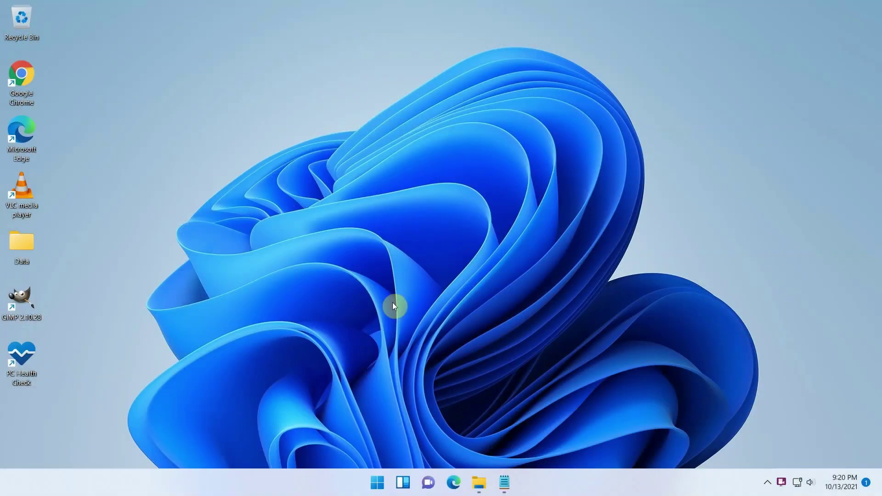
{"action": "left_click", "coordinate": [369, 474]}
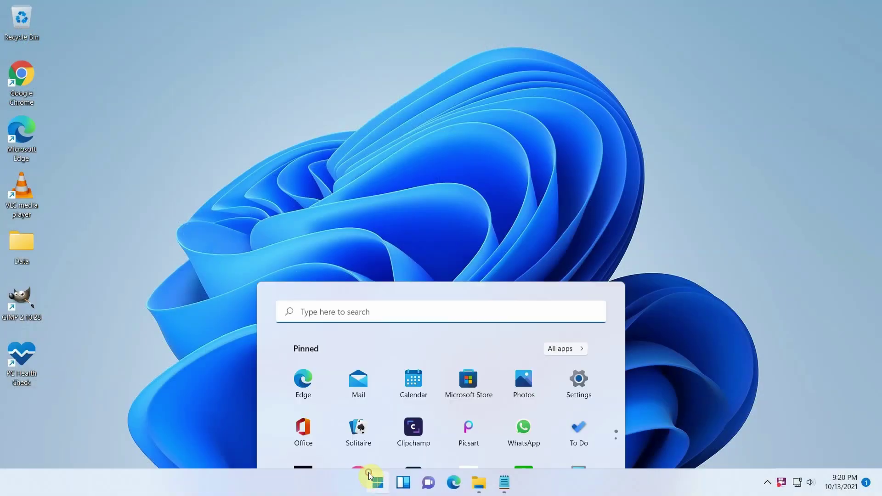
{"action": "type", "text": "secu"}
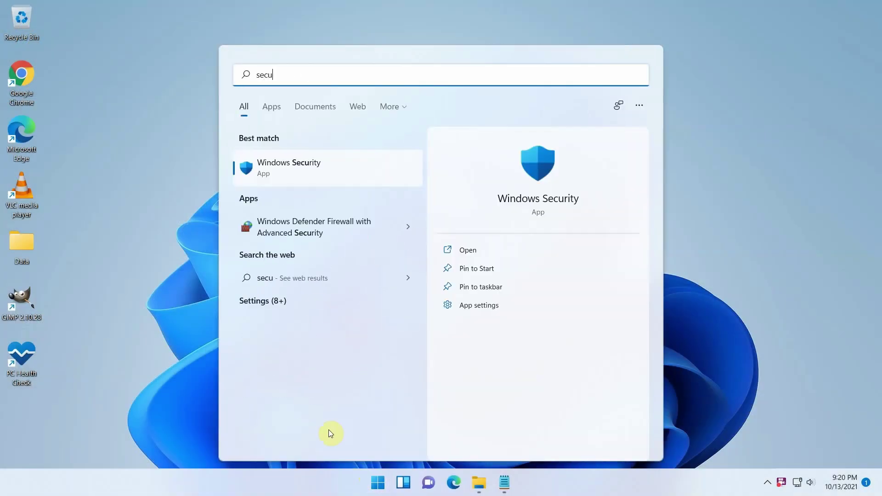
{"action": "left_click", "coordinate": [340, 172]}
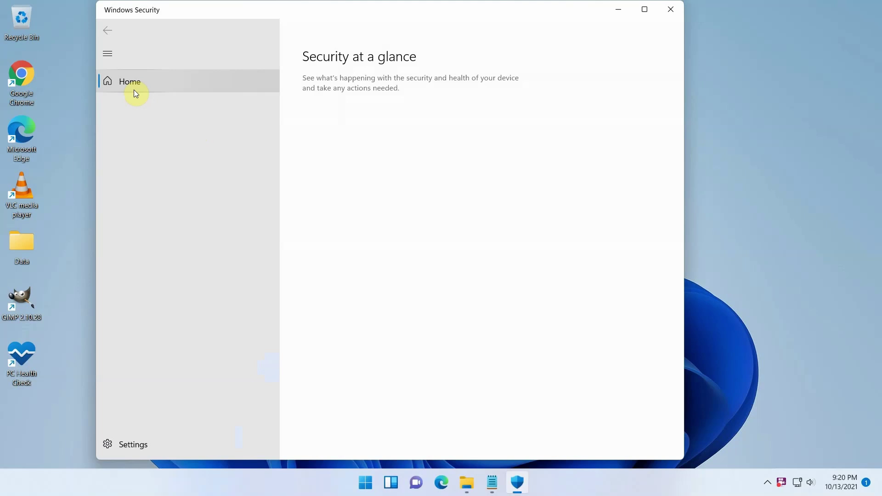
{"action": "left_click", "coordinate": [110, 51]}
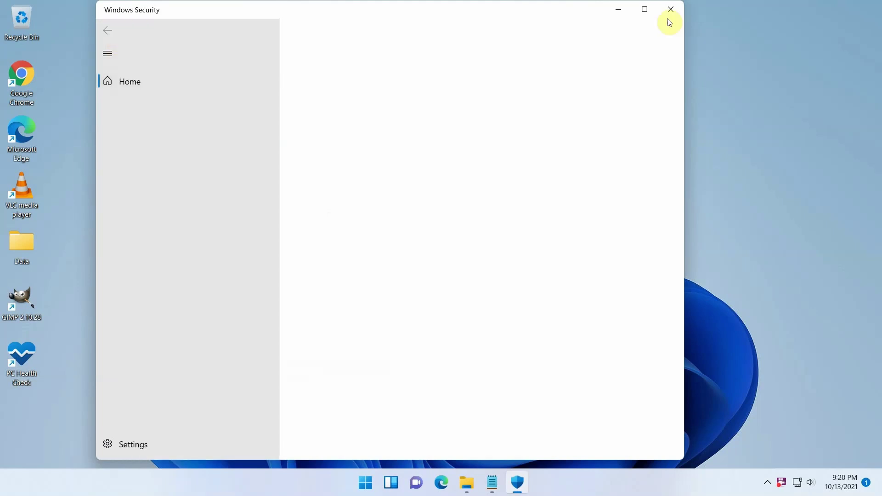
{"action": "left_click", "coordinate": [671, 13]}
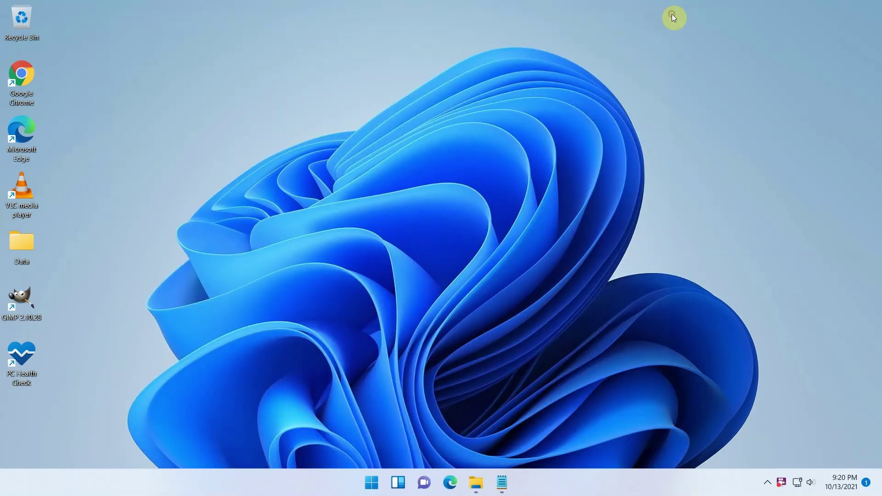
{"action": "left_click", "coordinate": [380, 480]}
{"action": "left_click", "coordinate": [583, 151]}
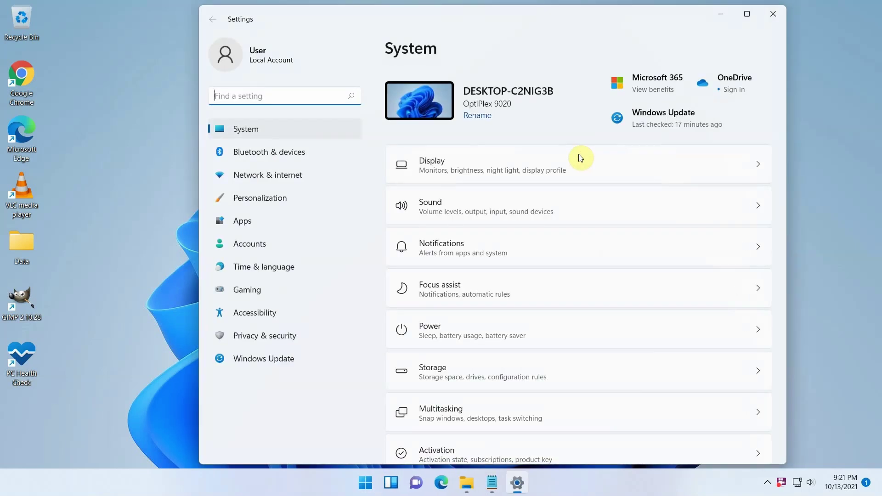
{"action": "left_click", "coordinate": [315, 337]}
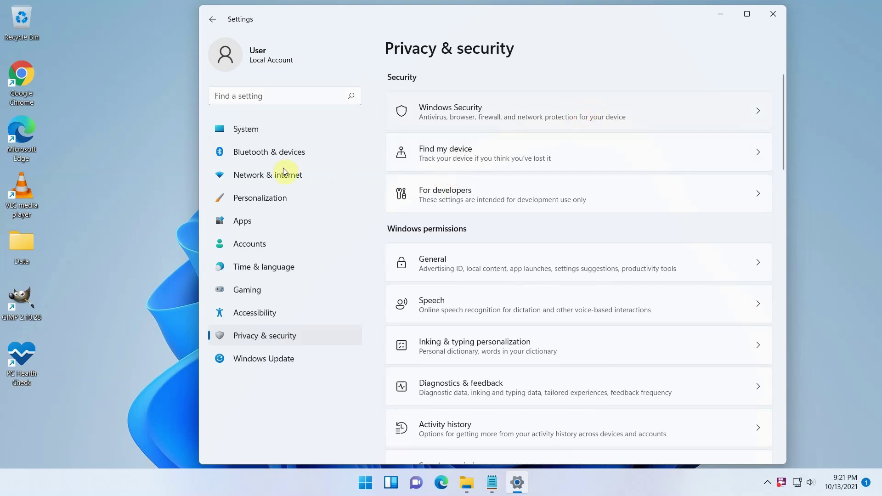
- Set Setup's update downloads to 'Not right now' and continue to Ready to install
{"action": "left_click", "coordinate": [778, 12]}
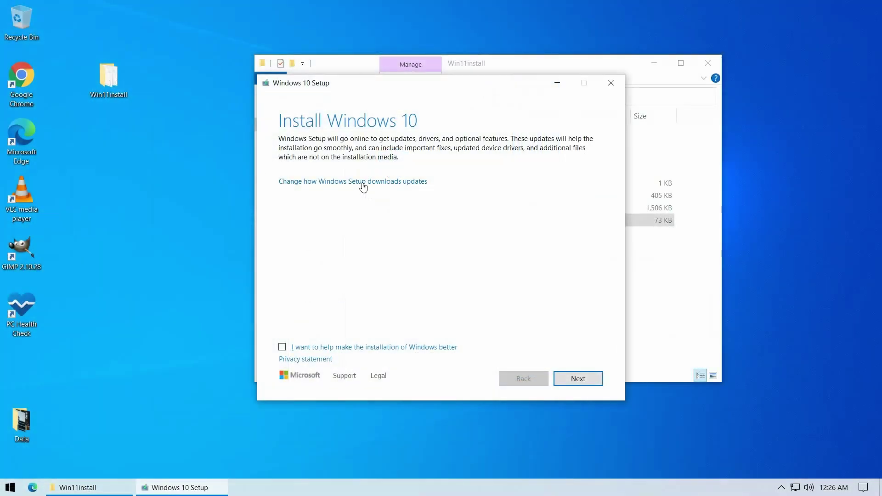
{"action": "left_click", "coordinate": [360, 183]}
{"action": "left_click", "coordinate": [282, 209]}
{"action": "left_click", "coordinate": [564, 375]}
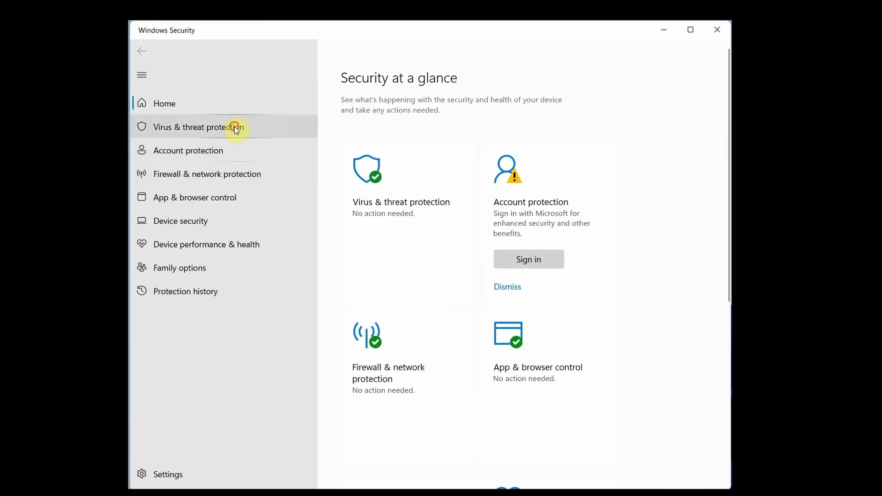
- Verify the Virus & threat and Firewall & network protection pages load, then close Windows Security
{"action": "left_click", "coordinate": [233, 126]}
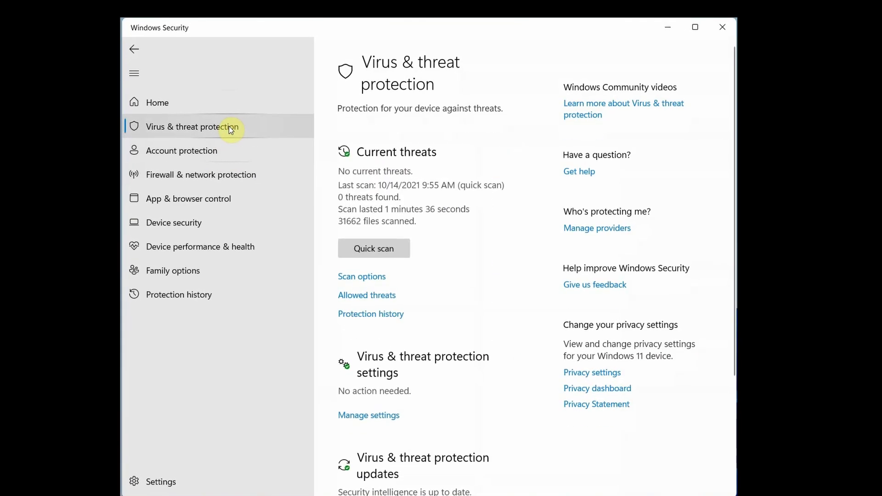
{"action": "left_click", "coordinate": [235, 176]}
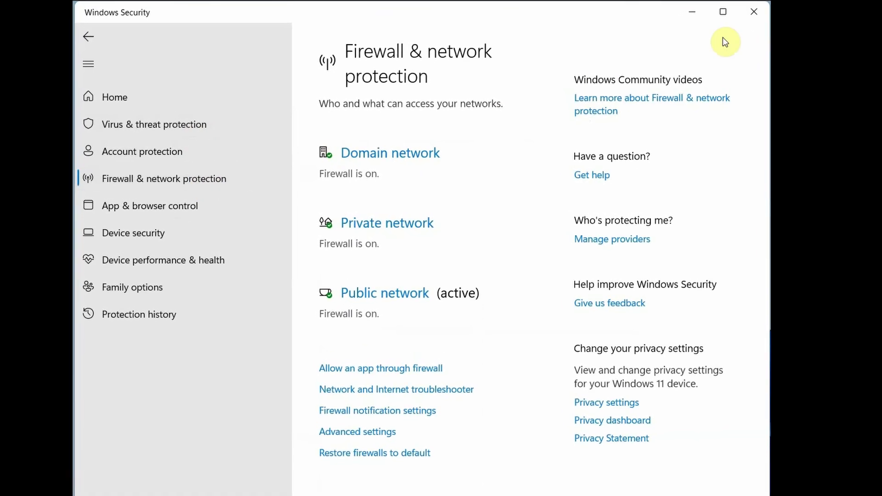
{"action": "left_click", "coordinate": [753, 11]}
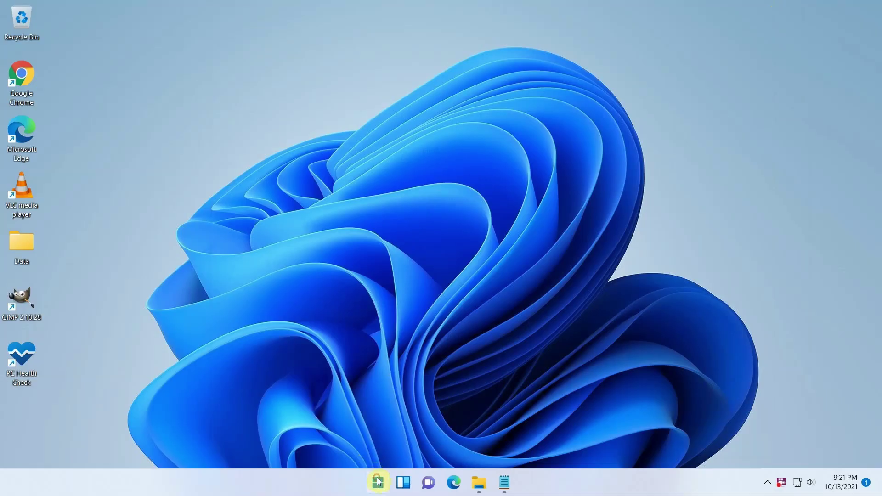
- Open the Services console via a Start search for 'serv' and maximize it
{"action": "left_click", "coordinate": [377, 481]}
{"action": "type", "text": "serv"}
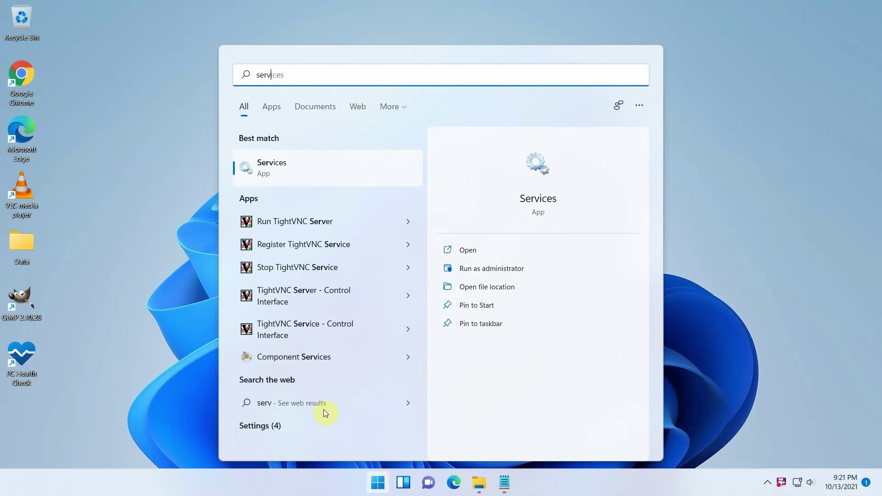
{"action": "left_click", "coordinate": [292, 167]}
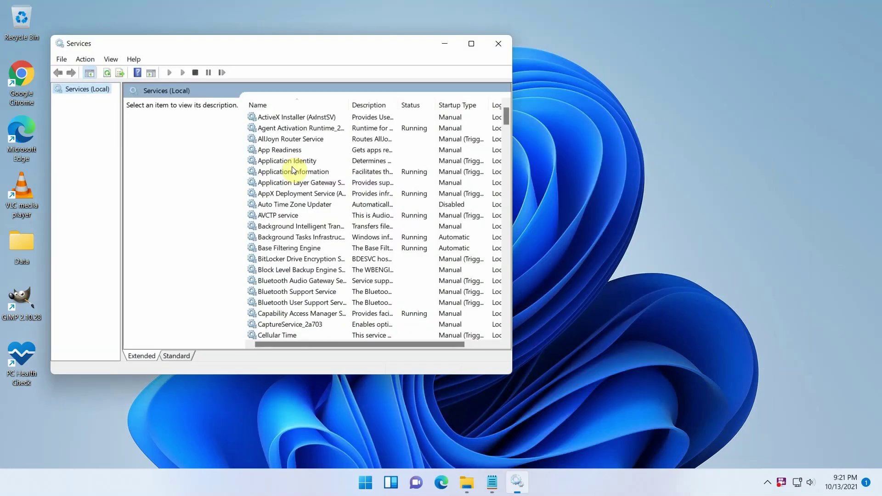
{"action": "double_click", "coordinate": [380, 45]}
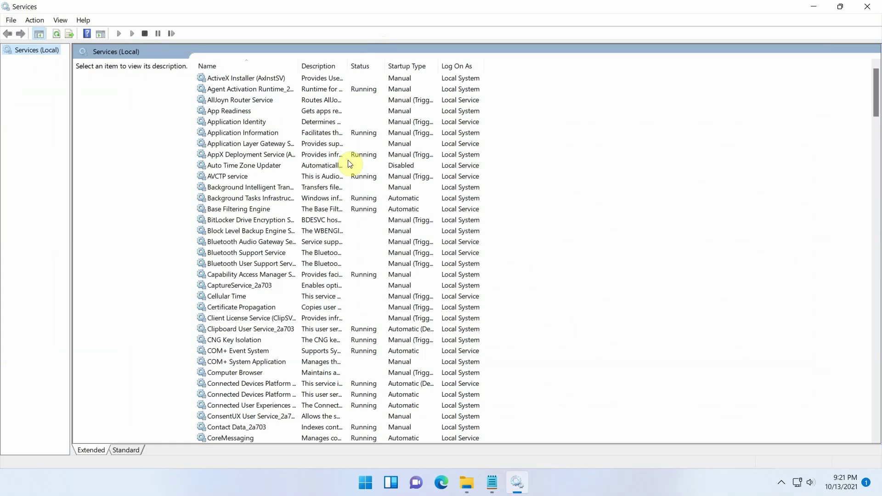
- Start Windows Security Service and dismiss the warning that it started then stopped
{"action": "left_click", "coordinate": [306, 176]}
{"action": "key", "text": "w"}
{"action": "scroll", "coordinate": [340, 161], "scroll_direction": "down", "scroll_amount": 12}
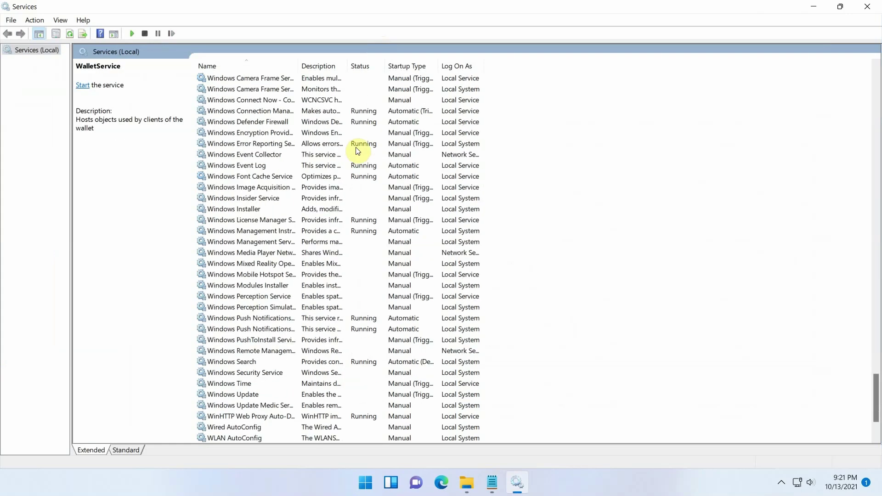
{"action": "left_click", "coordinate": [247, 373]}
{"action": "left_click", "coordinate": [83, 85]}
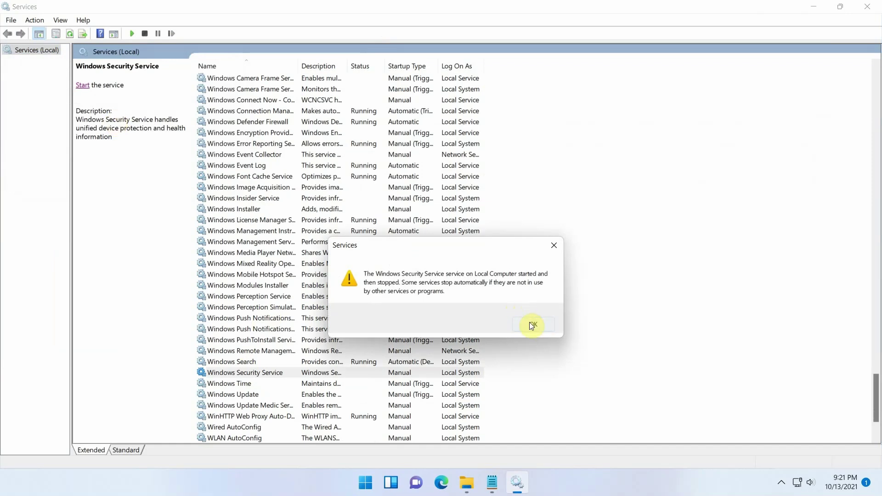
{"action": "left_click", "coordinate": [532, 324]}
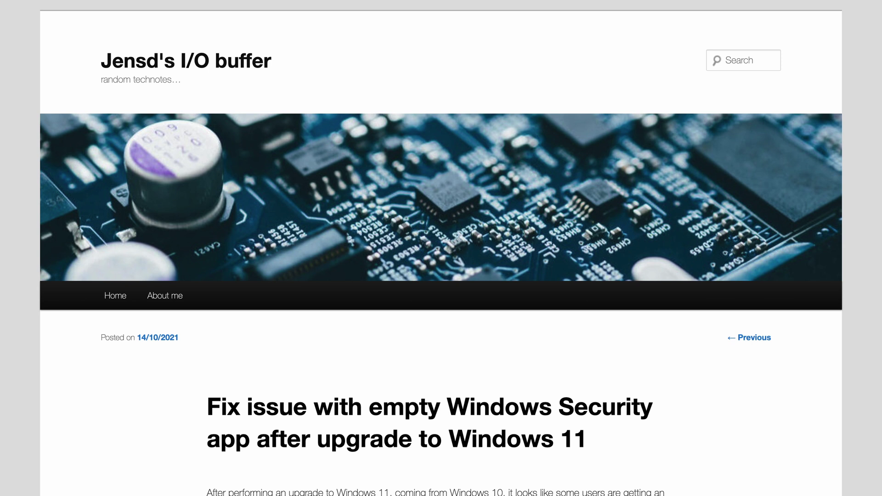
- Scroll the Privacy & security page down to the Windows Security entry
{"action": "scroll", "coordinate": [441, 248], "scroll_direction": "down", "scroll_amount": 15}
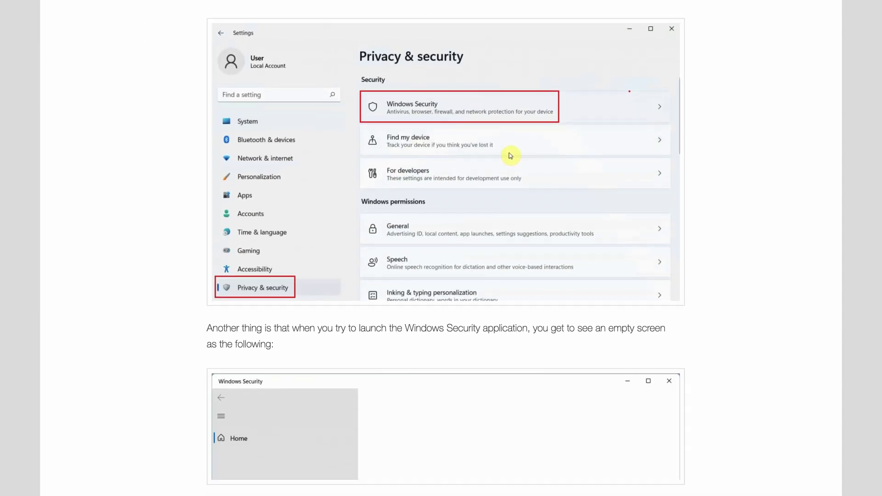
{"action": "scroll", "coordinate": [441, 248], "scroll_direction": "down", "scroll_amount": 18}
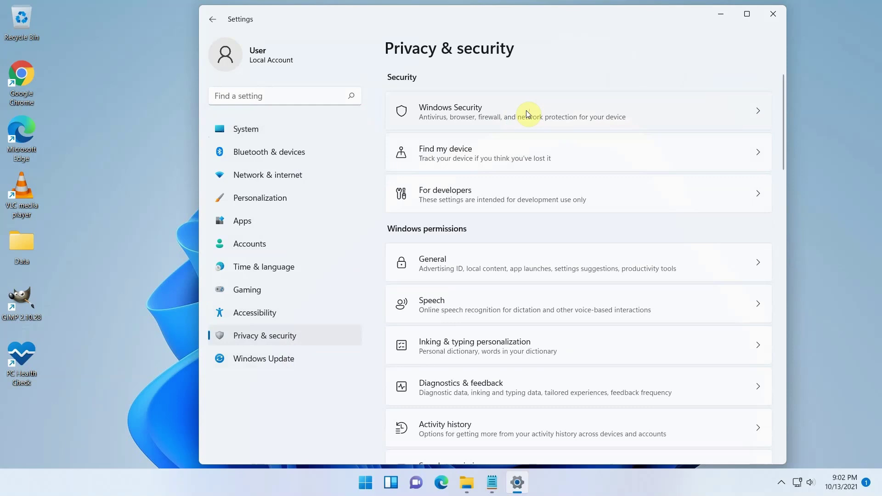
- On Microsoft's download page, select Windows 11 under Disk Image (ISO) and click Download
{"action": "left_click", "coordinate": [777, 17]}
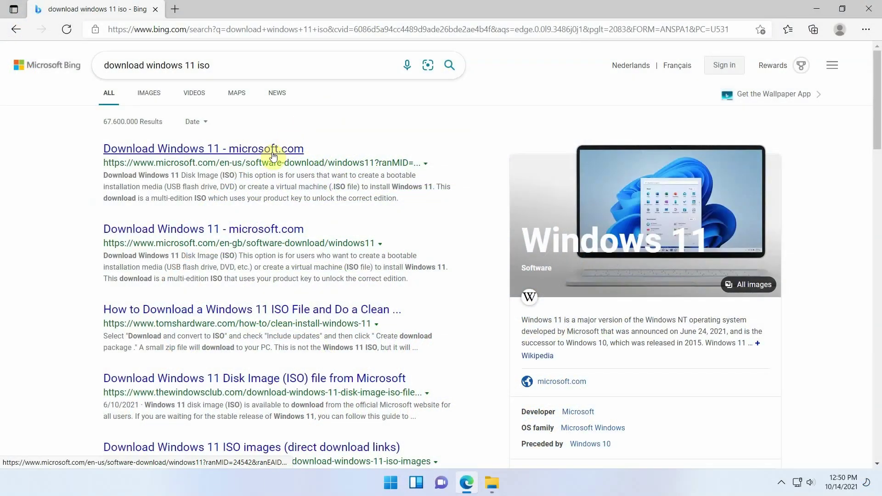
{"action": "left_click", "coordinate": [273, 149]}
{"action": "scroll", "coordinate": [272, 156], "scroll_direction": "down", "scroll_amount": 5}
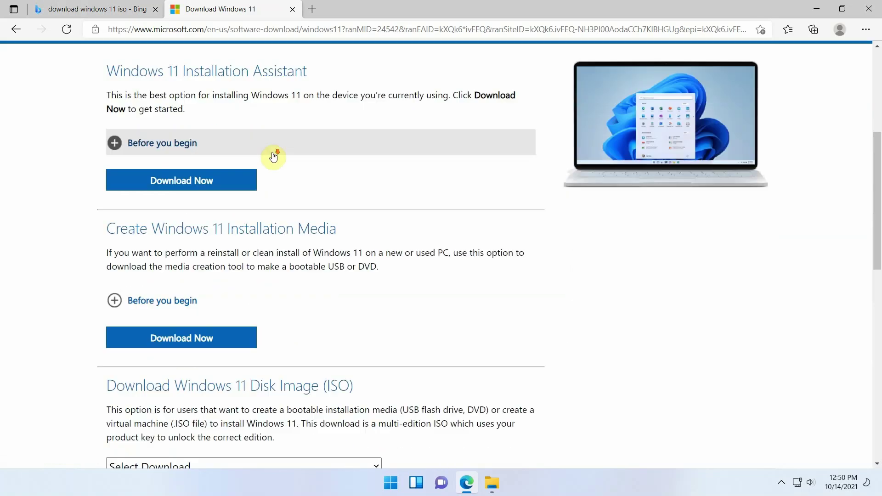
{"action": "scroll", "coordinate": [273, 156], "scroll_direction": "down", "scroll_amount": 4}
{"action": "left_click", "coordinate": [290, 271]}
{"action": "left_click", "coordinate": [282, 303]}
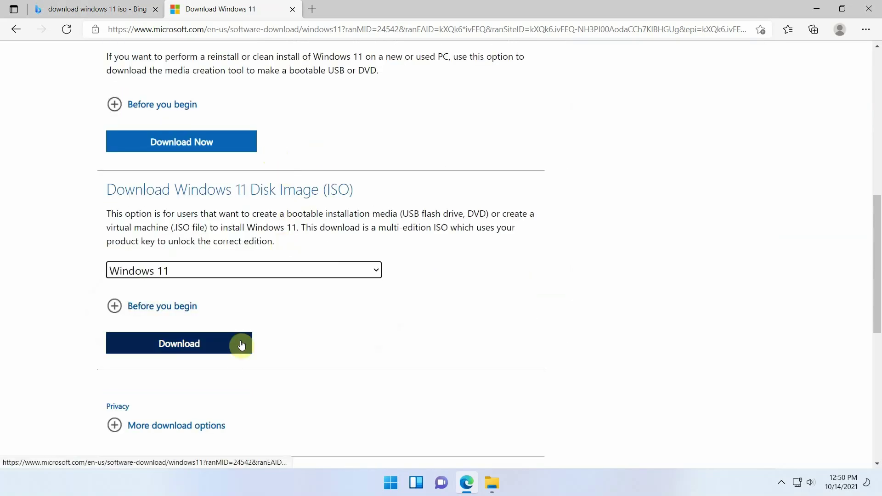
{"action": "left_click", "coordinate": [242, 345]}
{"action": "scroll", "coordinate": [256, 341], "scroll_direction": "down", "scroll_amount": 5}
- Choose English, download the 64-bit ISO, then close Edge
{"action": "left_click", "coordinate": [248, 330]}
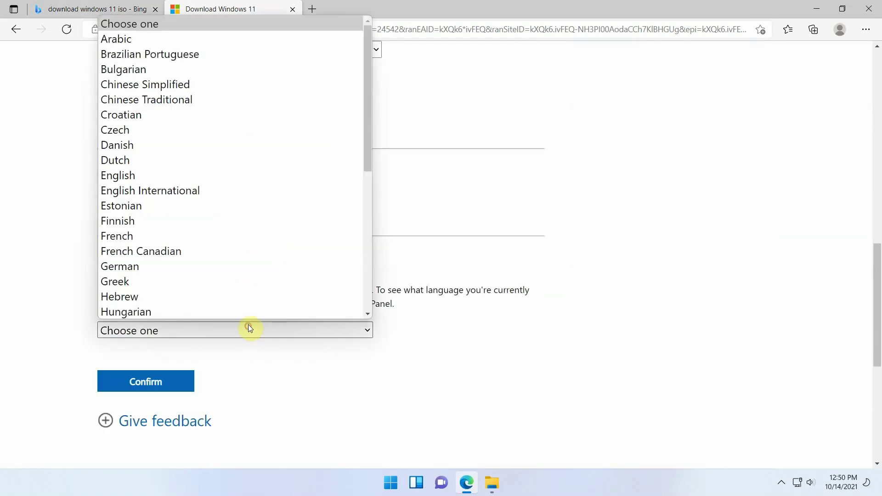
{"action": "left_click", "coordinate": [245, 176]}
{"action": "left_click", "coordinate": [181, 381]}
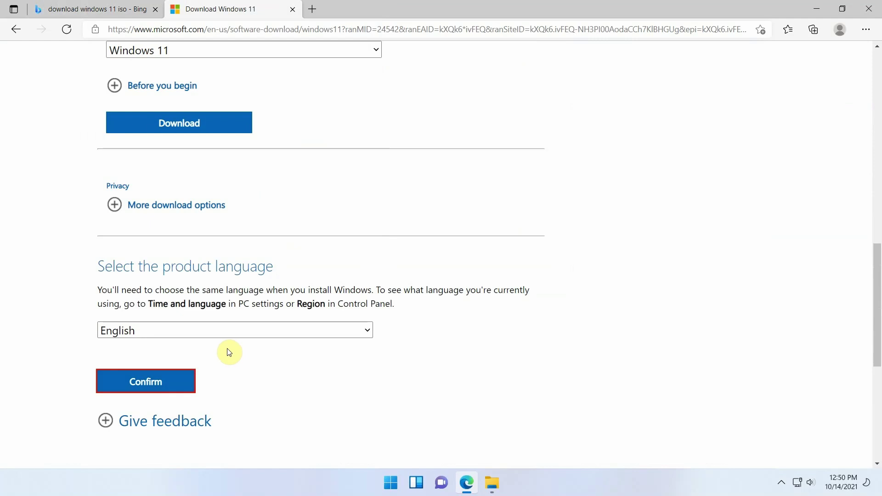
{"action": "scroll", "coordinate": [229, 352], "scroll_direction": "down", "scroll_amount": 5}
{"action": "left_click", "coordinate": [254, 134]}
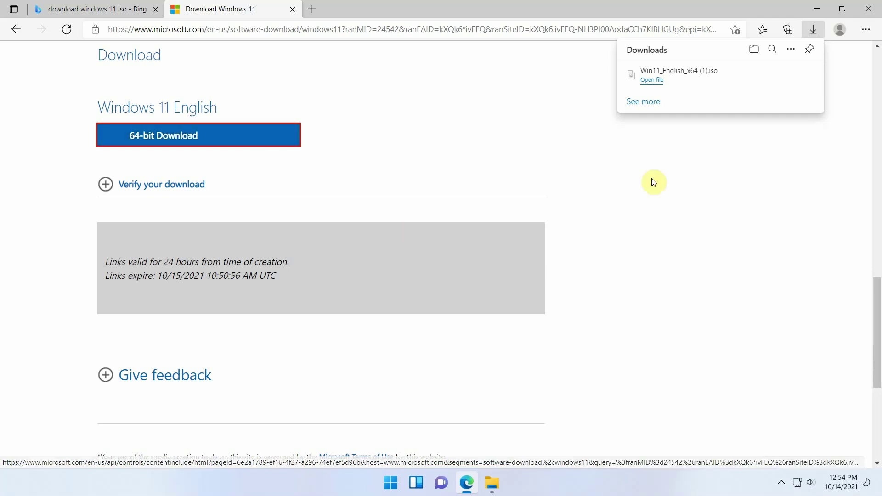
{"action": "left_click", "coordinate": [677, 168]}
{"action": "left_click", "coordinate": [865, 10]}
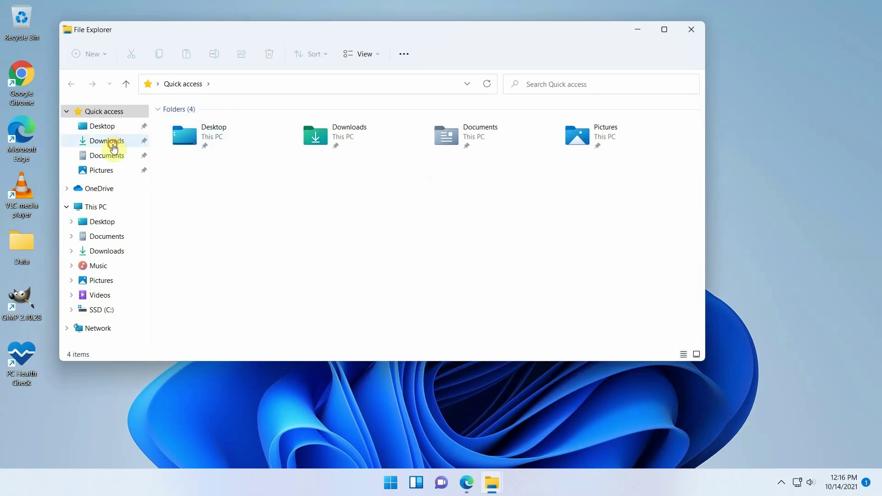
- Mount Win11_English_x64 from the Downloads folder as DVD Drive (D:)
{"action": "left_click", "coordinate": [111, 142]}
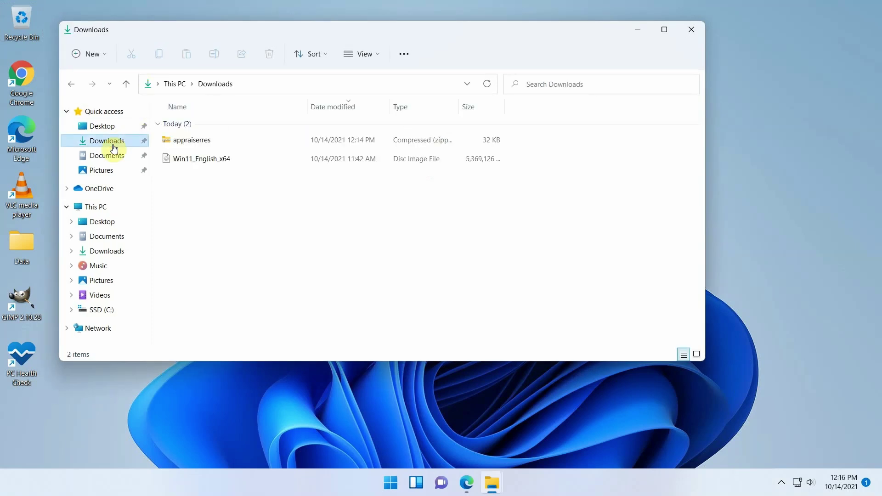
{"action": "double_click", "coordinate": [190, 161]}
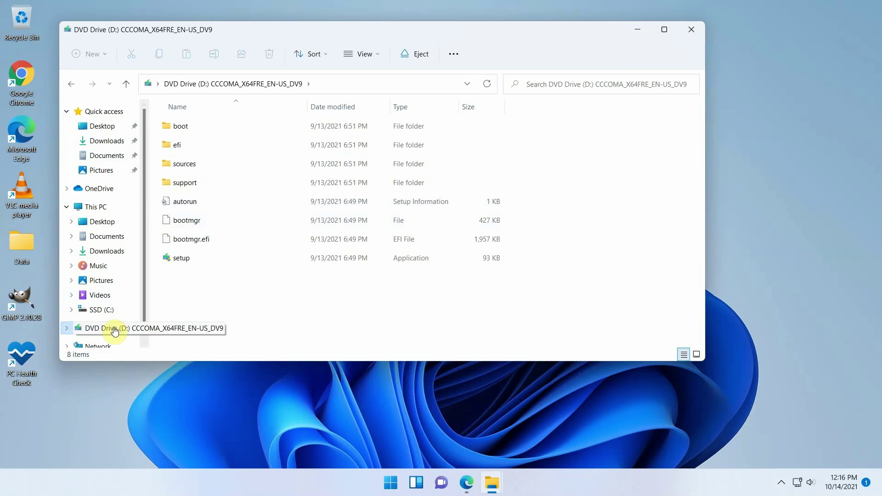
- Create a desktop folder named Win11 and drag all eight disc files into it
{"action": "right_click", "coordinate": [107, 403]}
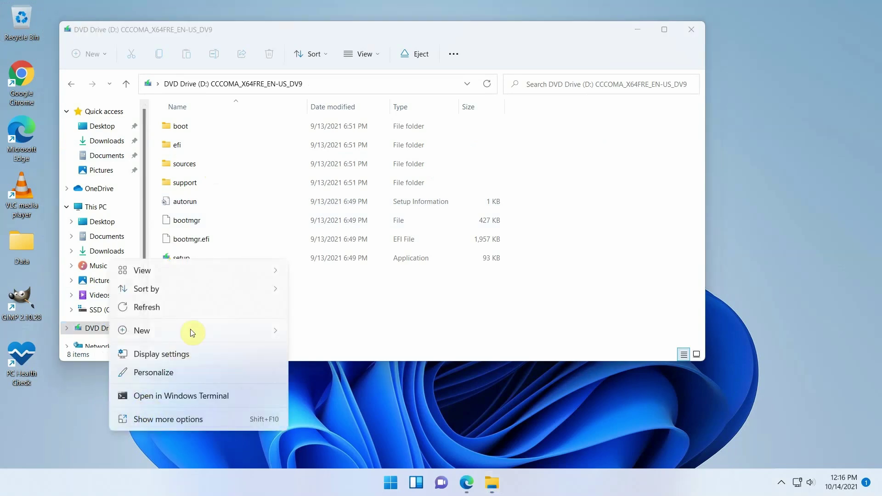
{"action": "mouse_move", "coordinate": [193, 333]}
{"action": "left_click", "coordinate": [299, 331]}
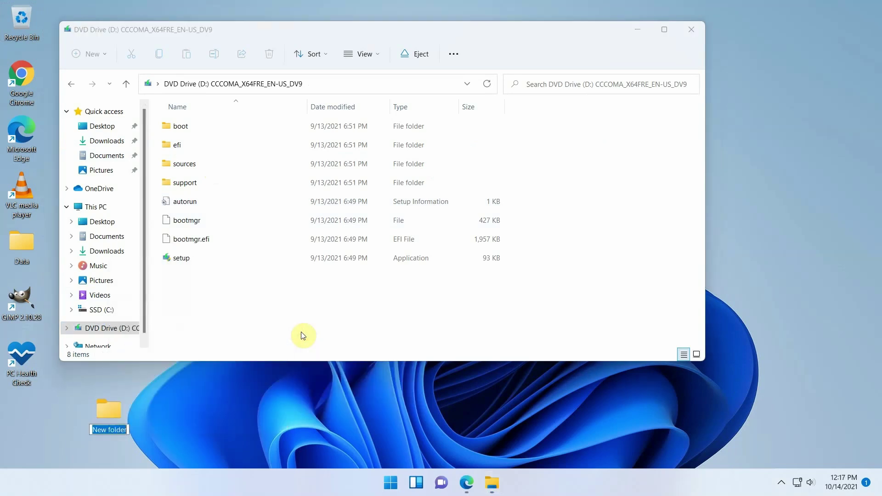
{"action": "type", "text": "Win11"}
{"action": "key", "text": "Return"}
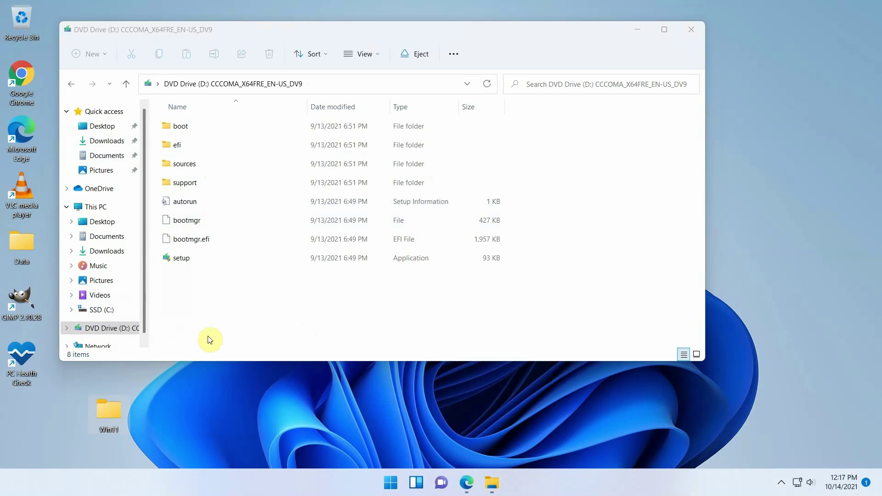
{"action": "left_click_drag", "start_coordinate": [207, 281], "coordinate": [116, 415]}
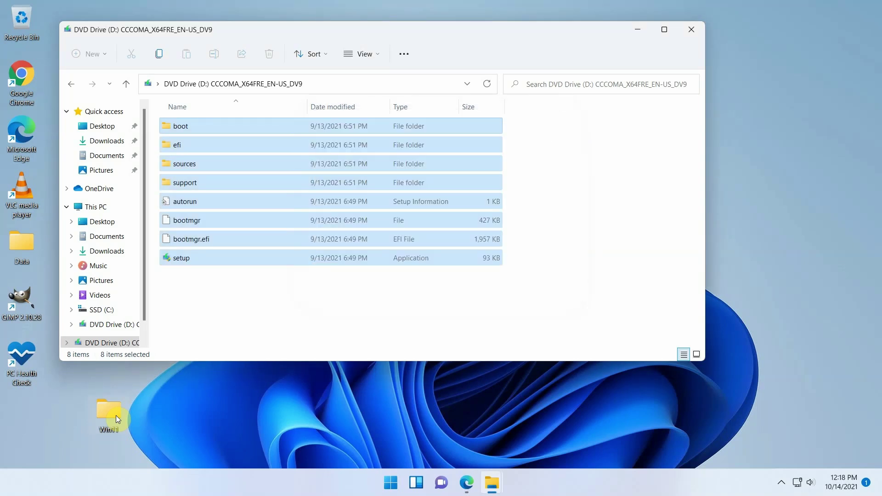
- Eject DVD Drive (D:) from File Explorer's navigation pane
{"action": "right_click", "coordinate": [120, 323]}
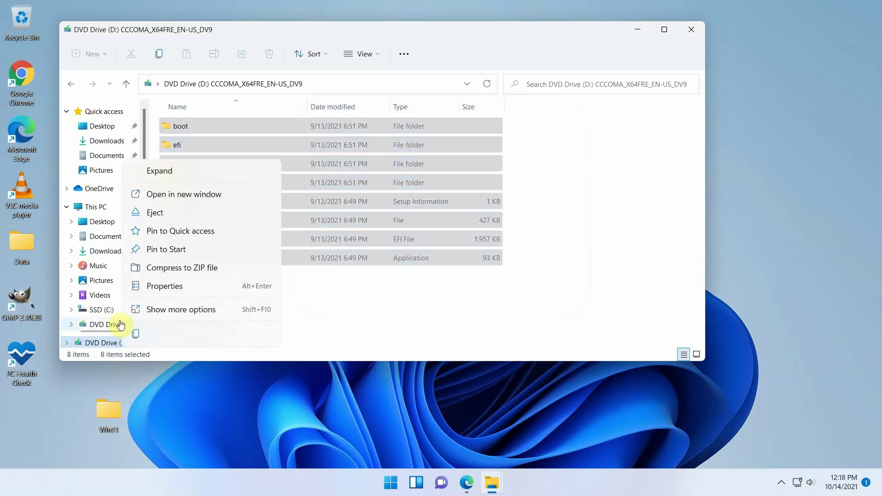
{"action": "left_click", "coordinate": [184, 213]}
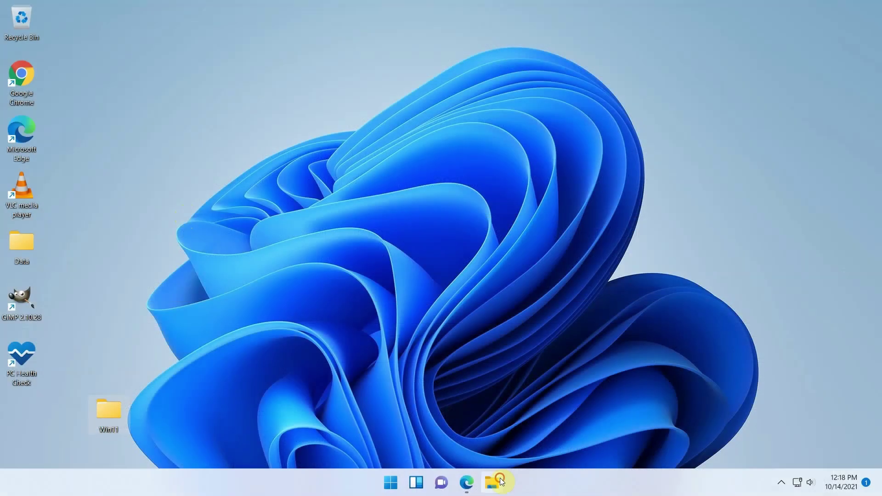
- Open the Win11\sources folder and locate the existing appraiserres.dll
{"action": "left_click", "coordinate": [491, 482]}
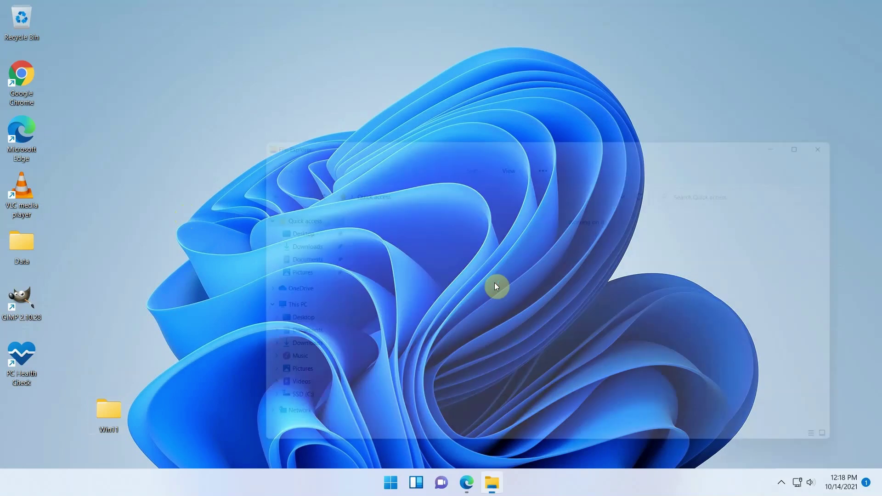
{"action": "left_click", "coordinate": [289, 242]}
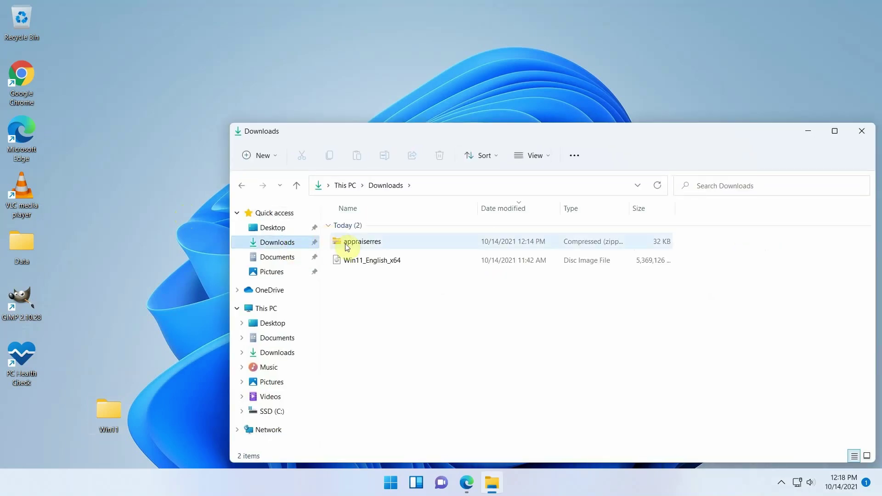
{"action": "left_click", "coordinate": [108, 414]}
{"action": "double_click", "coordinate": [108, 415]}
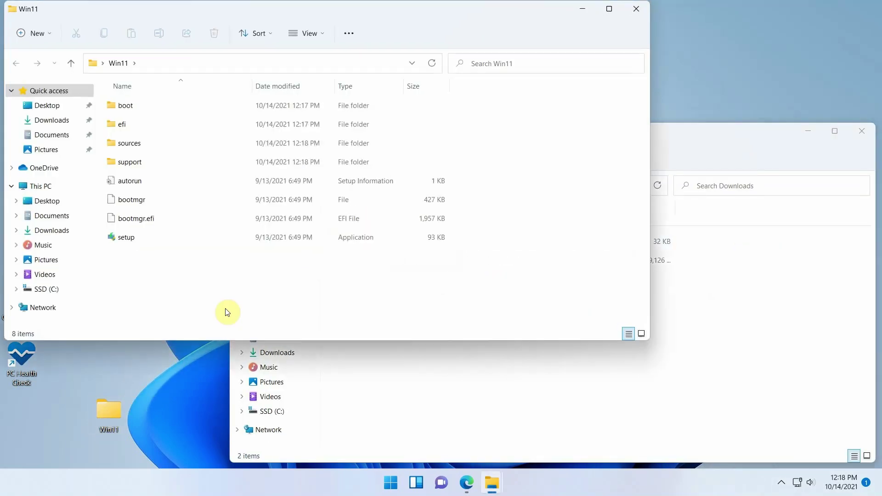
{"action": "double_click", "coordinate": [145, 145]}
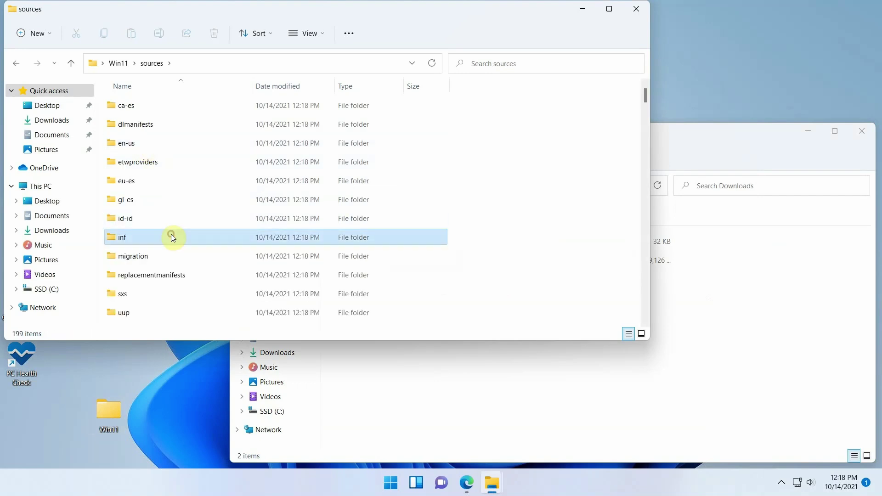
{"action": "key", "text": "Down"}
{"action": "scroll", "coordinate": [220, 202], "scroll_direction": "down", "scroll_amount": 3}
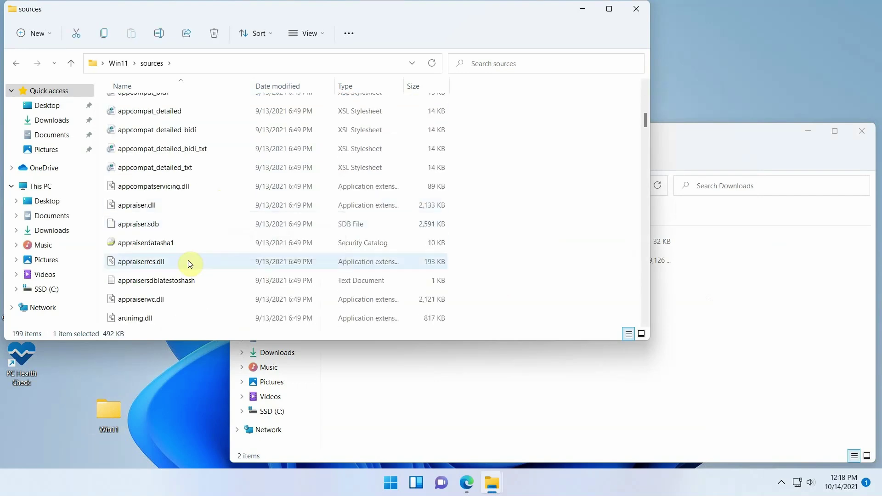
{"action": "left_click", "coordinate": [209, 261]}
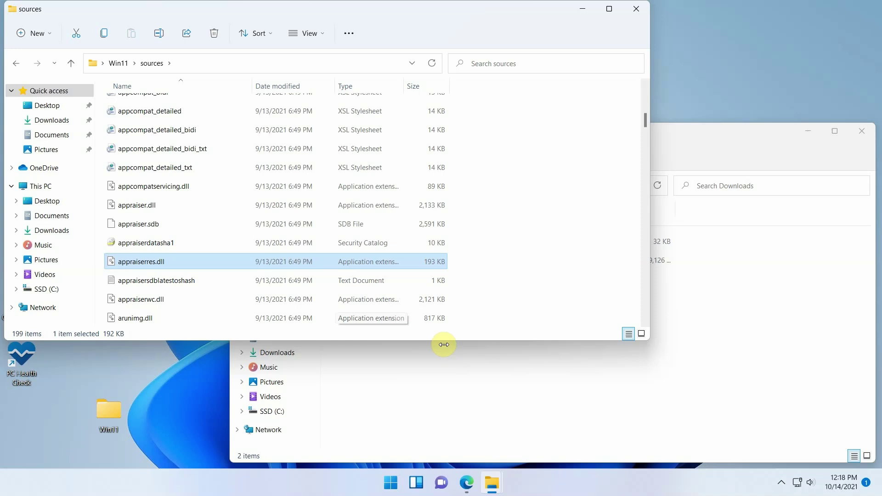
- Copy appraiserres.dll from the downloaded zip into sources, replacing the existing file
{"action": "left_click", "coordinate": [469, 352]}
{"action": "double_click", "coordinate": [381, 244]}
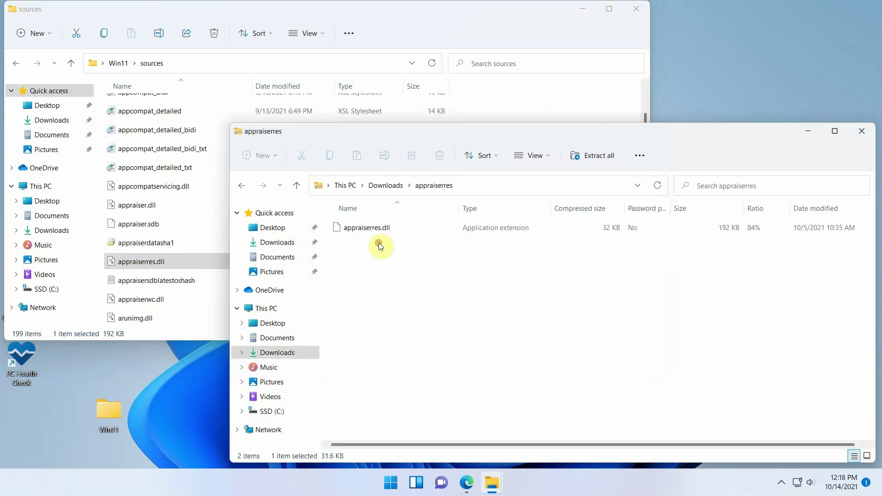
{"action": "left_click_drag", "start_coordinate": [378, 228], "coordinate": [197, 301]}
{"action": "left_click", "coordinate": [366, 193]}
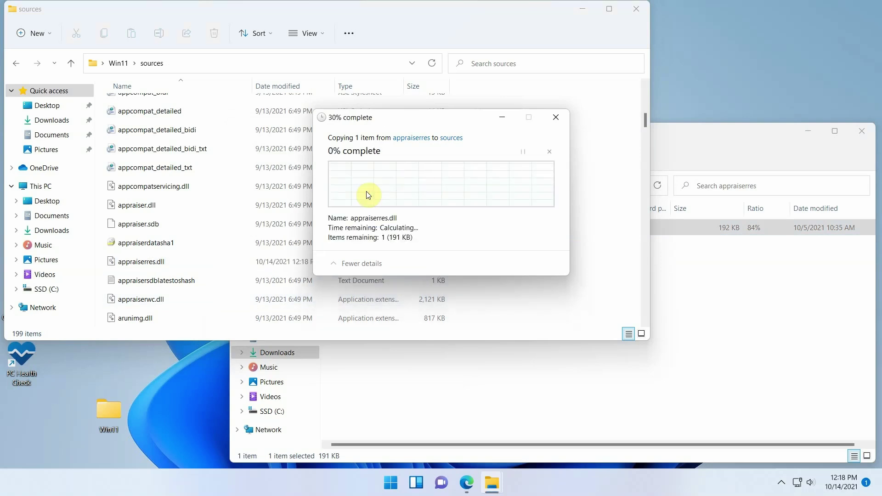
{"action": "left_click", "coordinate": [646, 8]}
- Close the appraiserres archive window and launch the setup program from the Win11 folder
{"action": "left_click", "coordinate": [854, 129]}
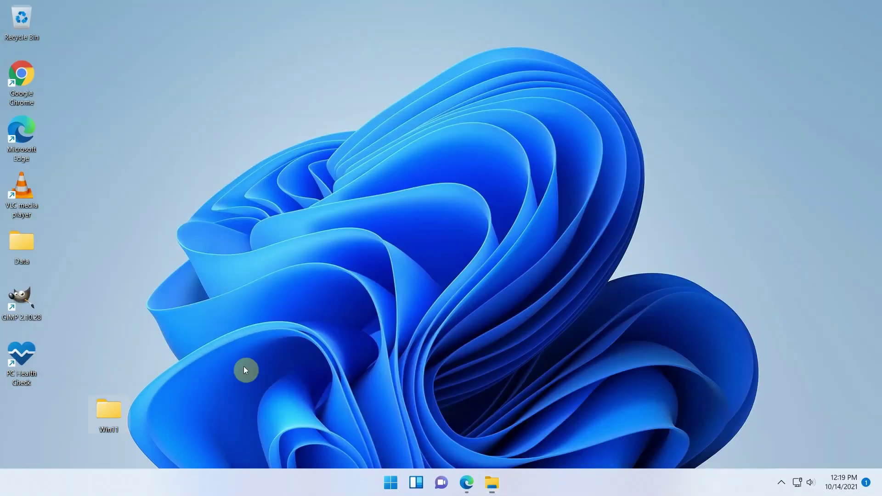
{"action": "left_click", "coordinate": [174, 370]}
{"action": "double_click", "coordinate": [118, 407]}
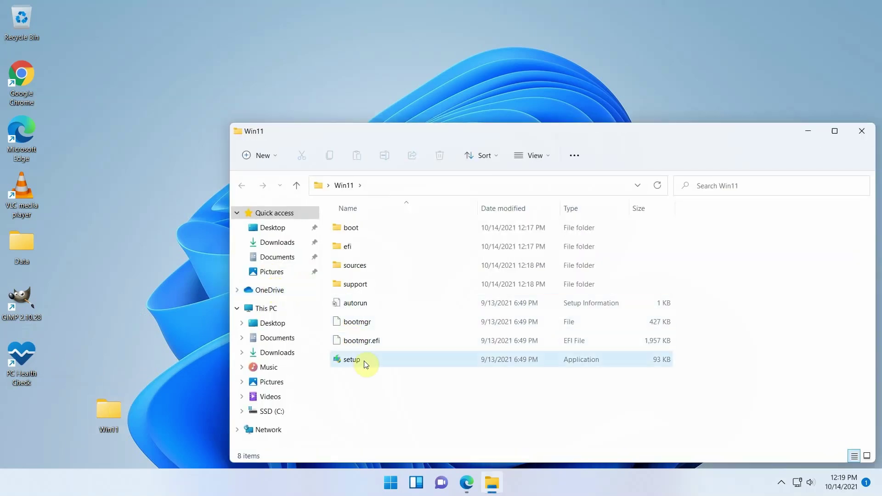
{"action": "left_click", "coordinate": [366, 364]}
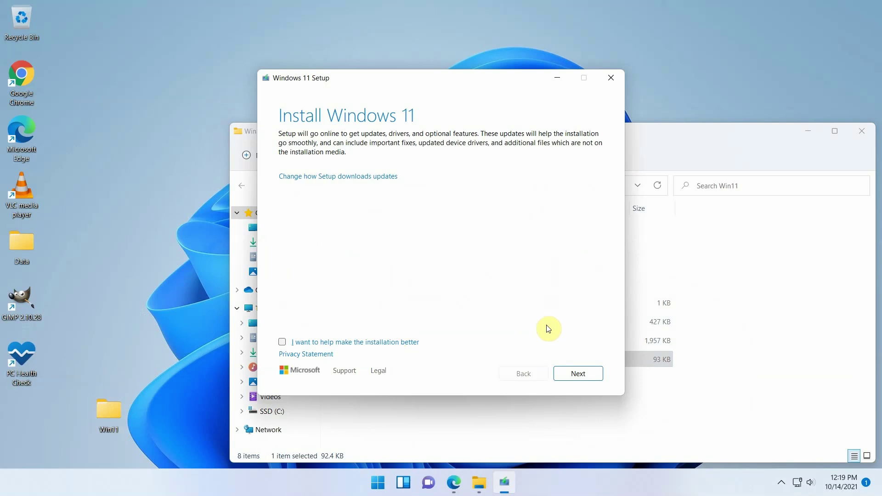
- Choose 'Not right now' for Setup updates and accept the license terms
{"action": "left_click", "coordinate": [391, 177]}
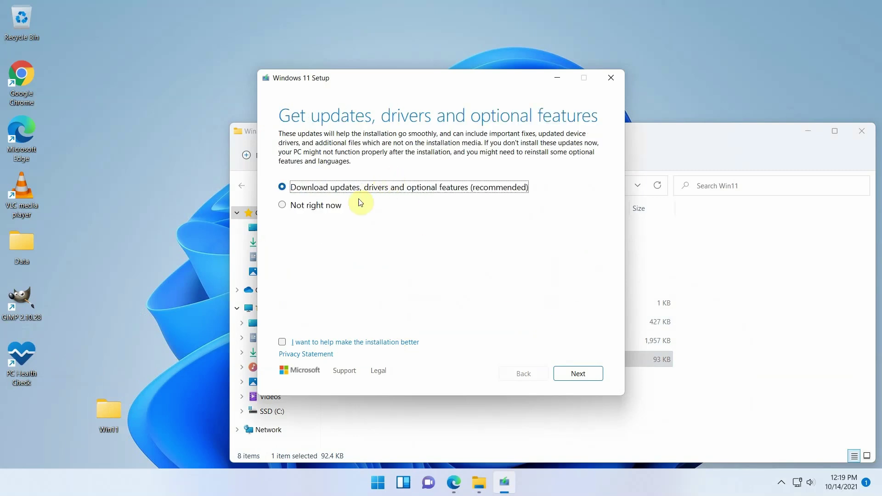
{"action": "left_click", "coordinate": [336, 206]}
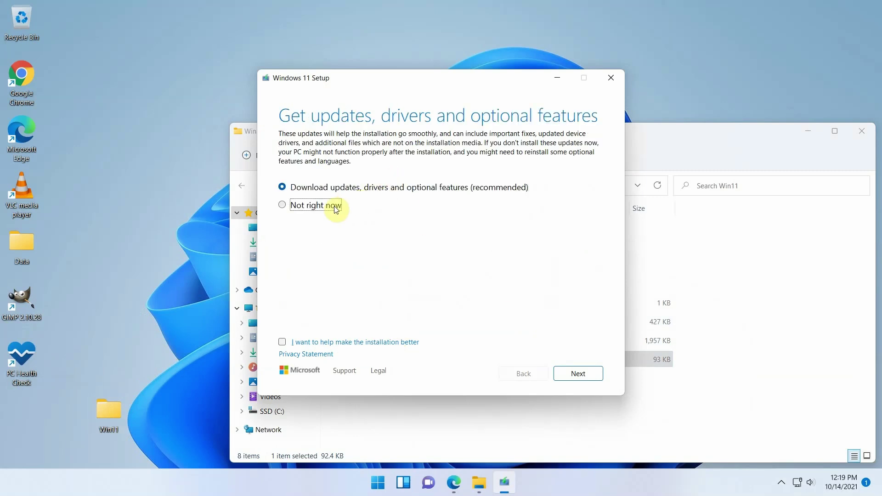
{"action": "left_click", "coordinate": [565, 373]}
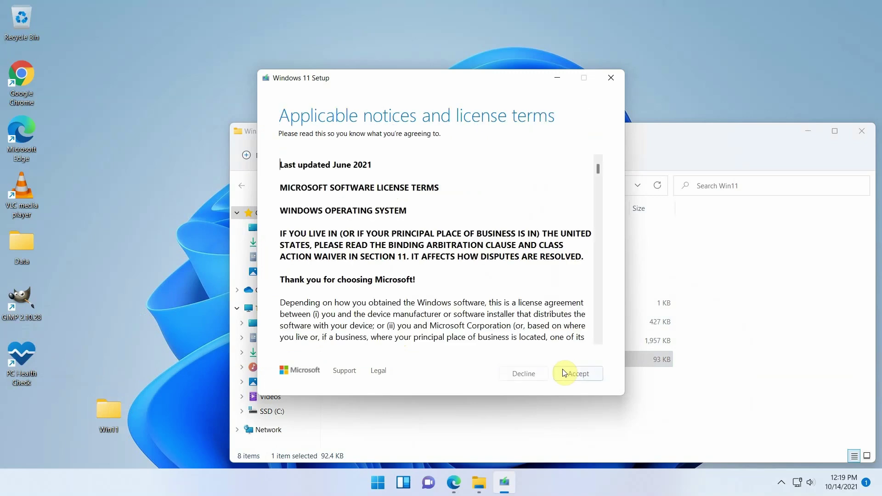
{"action": "left_click", "coordinate": [565, 373]}
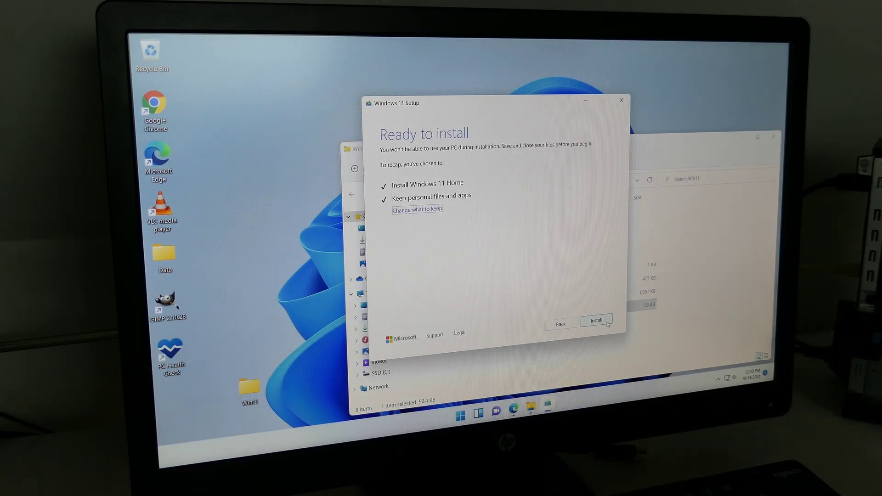
- Start the Windows 11 Home upgrade install, then sign in with the account password after restarts
{"action": "left_click", "coordinate": [607, 324]}
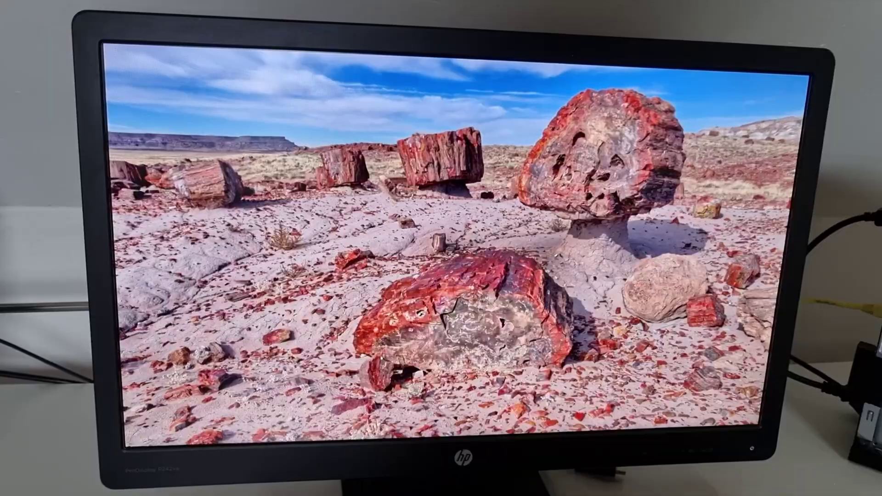
{"action": "key", "text": "space"}
{"action": "type", "text": "•••"}
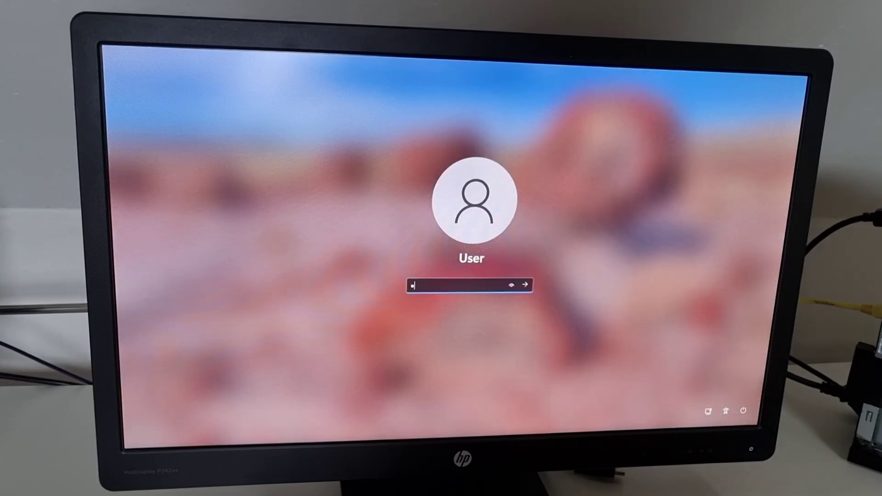
{"action": "type", "text": "•••••"}
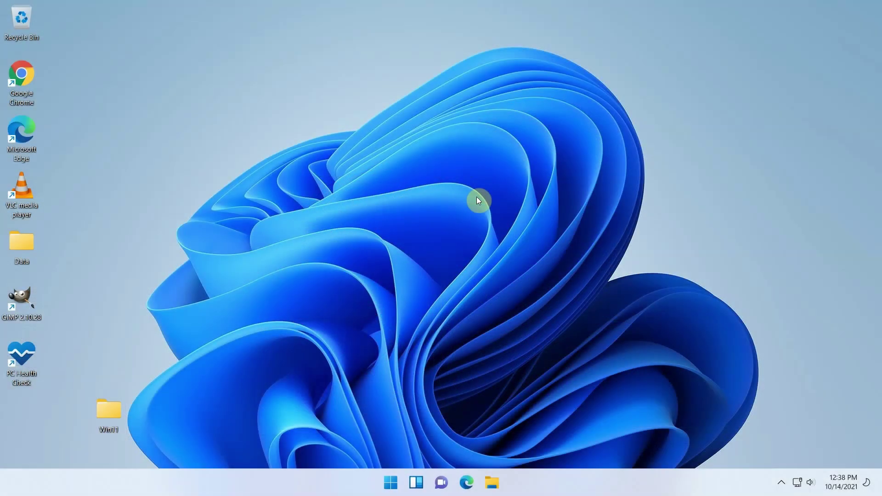
{"action": "key", "text": "super"}
{"action": "type", "text": "sec"}
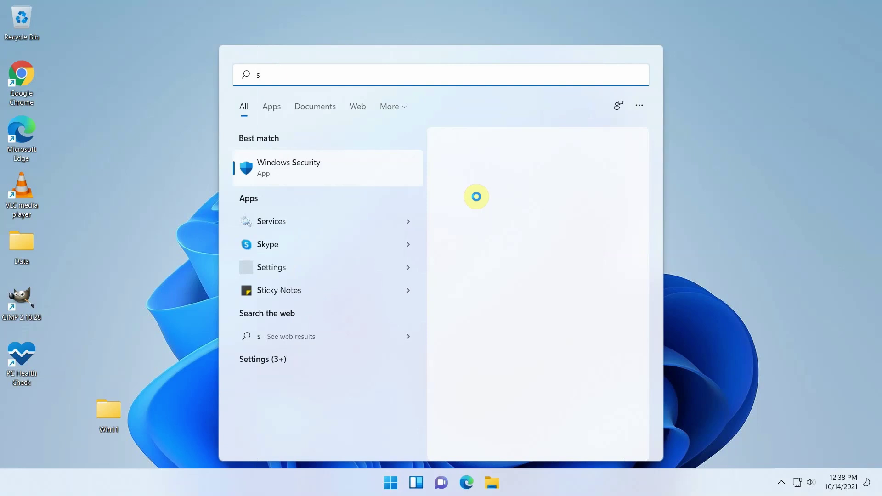
{"action": "left_click", "coordinate": [378, 167]}
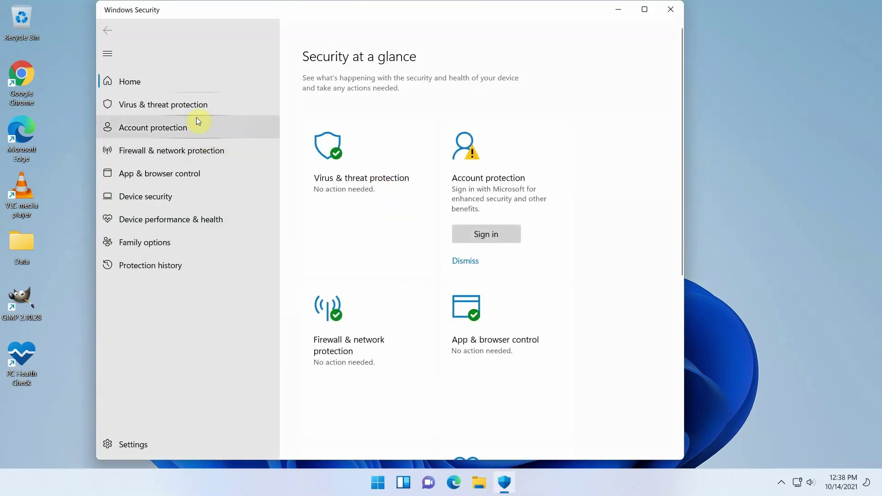
{"action": "left_click", "coordinate": [199, 106]}
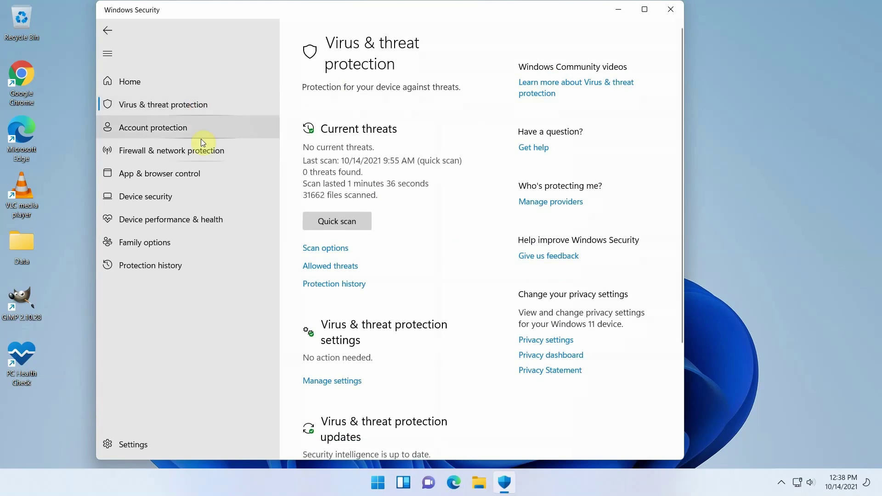
{"action": "left_click", "coordinate": [205, 153]}
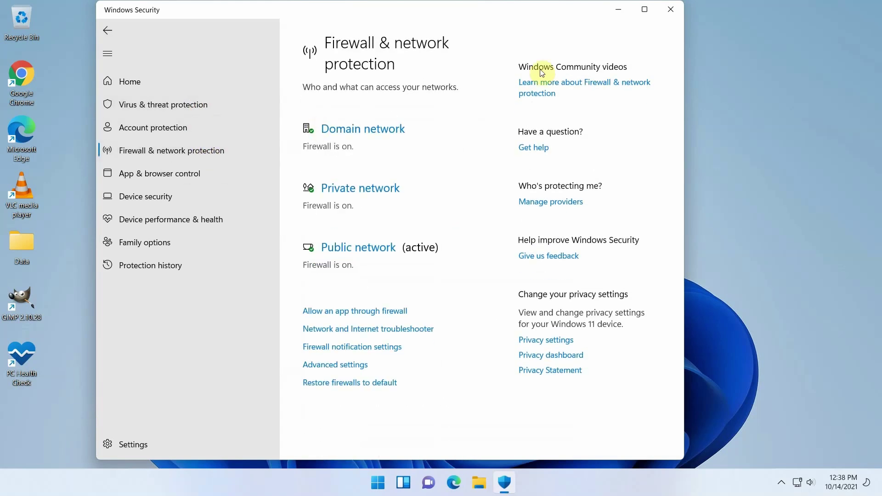
{"action": "left_click", "coordinate": [669, 10]}
{"action": "left_click", "coordinate": [385, 482]}
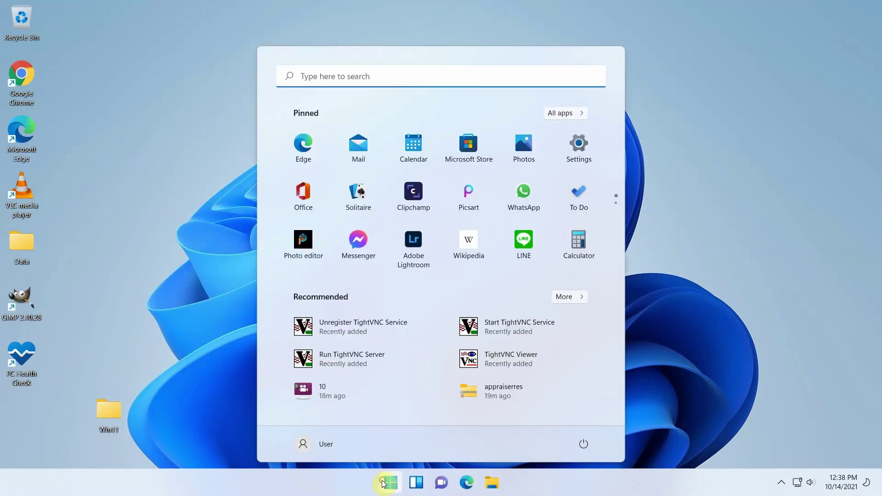
{"action": "type", "text": "security sett"}
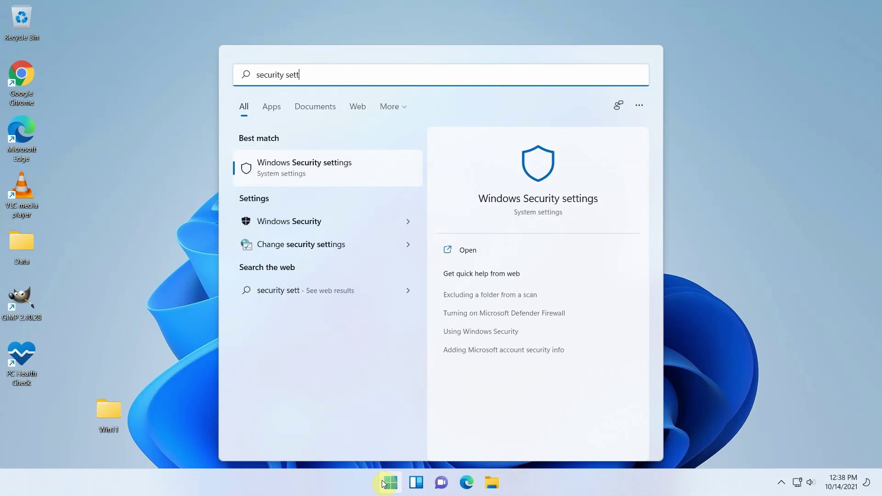
{"action": "left_click", "coordinate": [348, 164]}
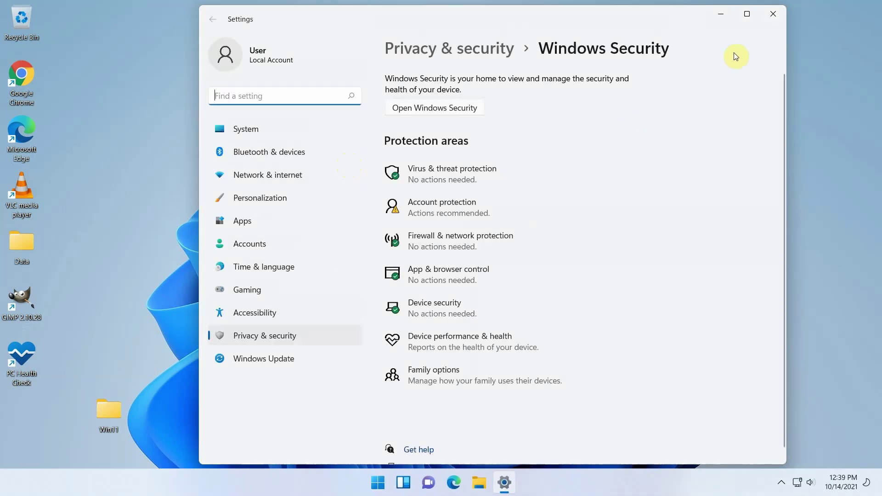
{"action": "left_click", "coordinate": [779, 14]}
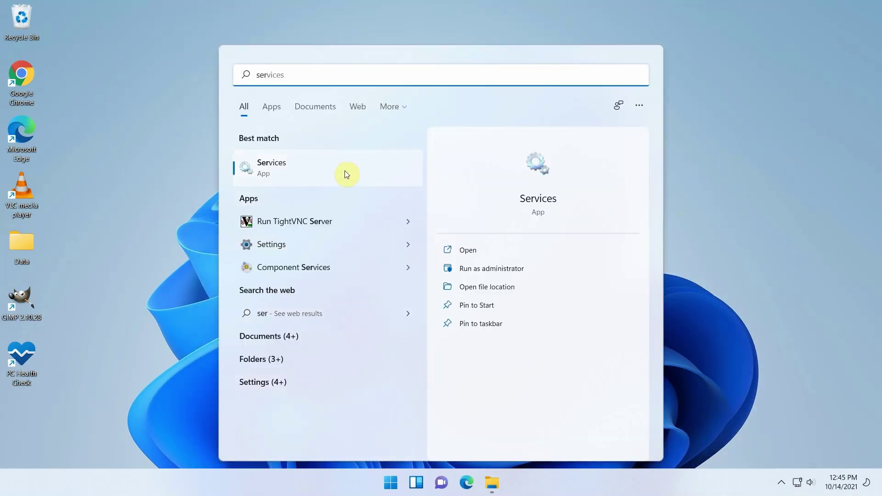
{"action": "left_click", "coordinate": [344, 170]}
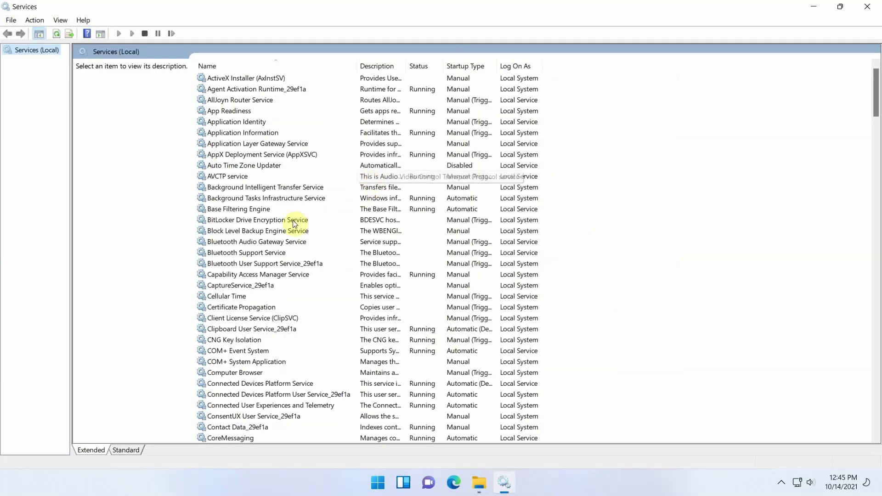
{"action": "left_click", "coordinate": [293, 219]}
{"action": "key", "text": "w"}
{"action": "scroll", "coordinate": [293, 222], "scroll_direction": "down", "scroll_amount": 4}
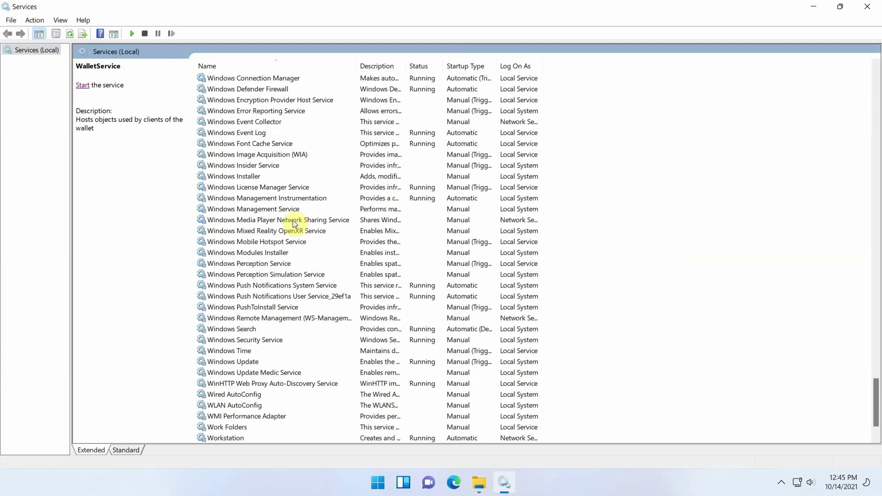
{"action": "left_click", "coordinate": [282, 341]}
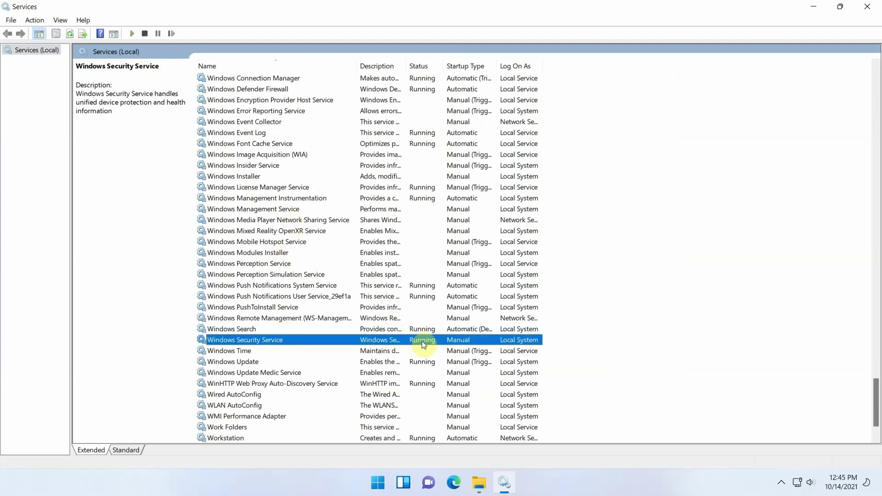
{"action": "left_click", "coordinate": [672, 275]}
{"action": "left_click", "coordinate": [866, 6]}
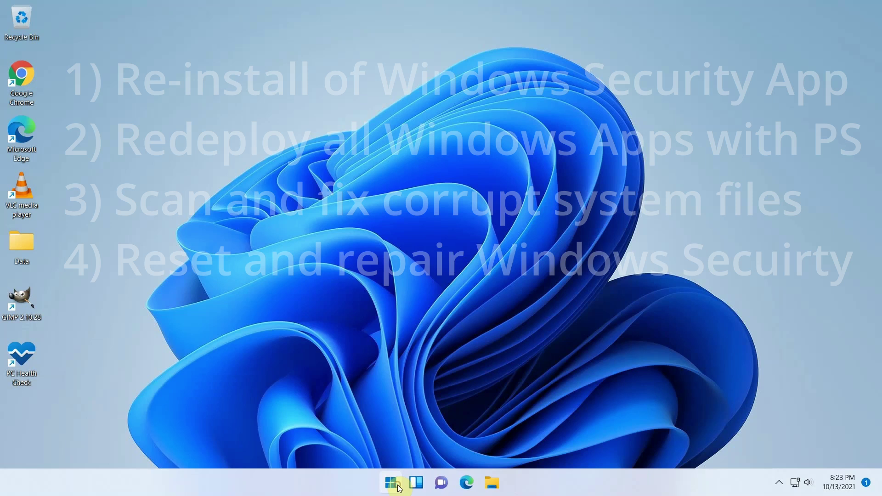
- Run 'Get-AppxPackage Microsoft.SecHealthUI -AllUsers | Reset-AppxPackage' in an administrator PowerShell window
{"action": "left_click", "coordinate": [390, 482]}
{"action": "type", "text": "powershell"}
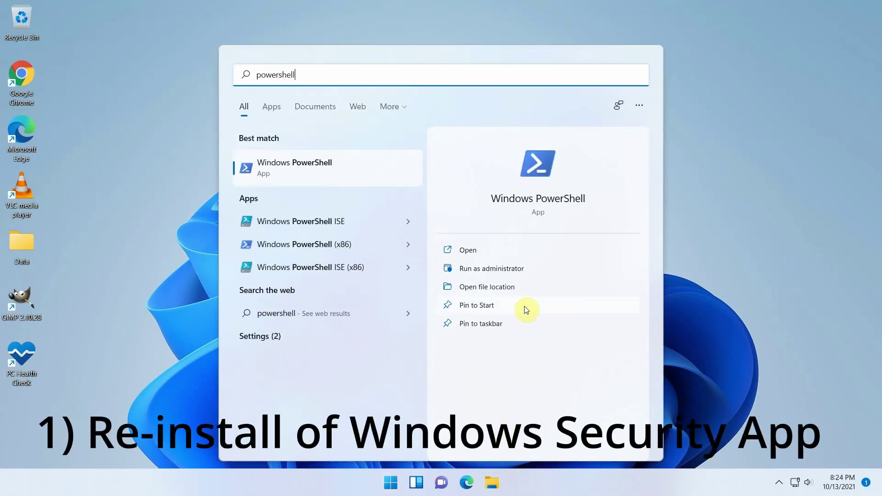
{"action": "left_click", "coordinate": [540, 270]}
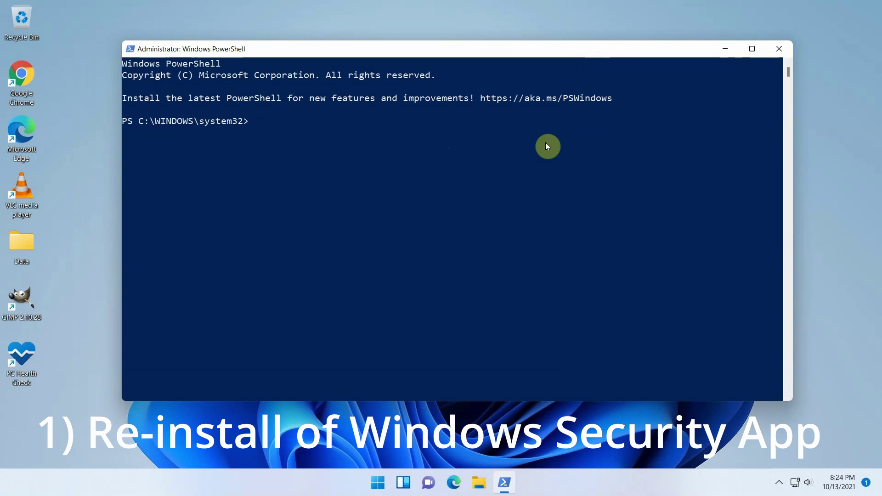
{"action": "type", "text": "Get-AppxPack"}
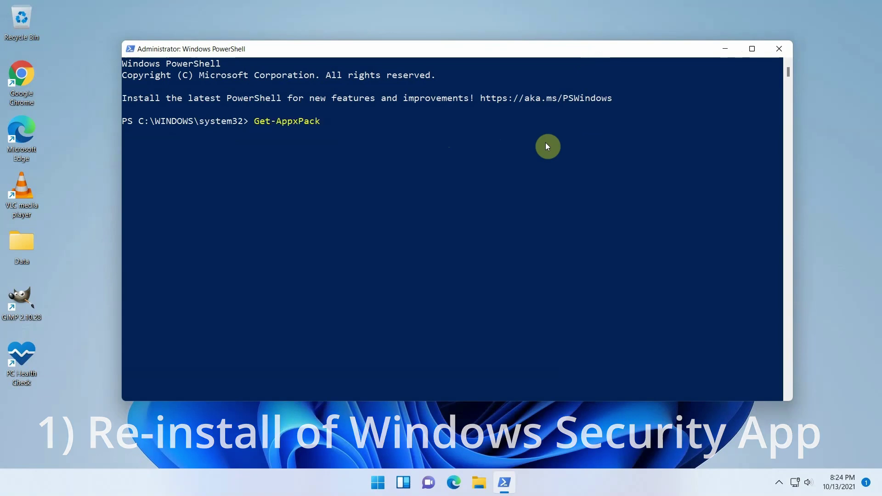
{"action": "type", "text": "age Microsoft.SecHealthUI -AllUsers "}
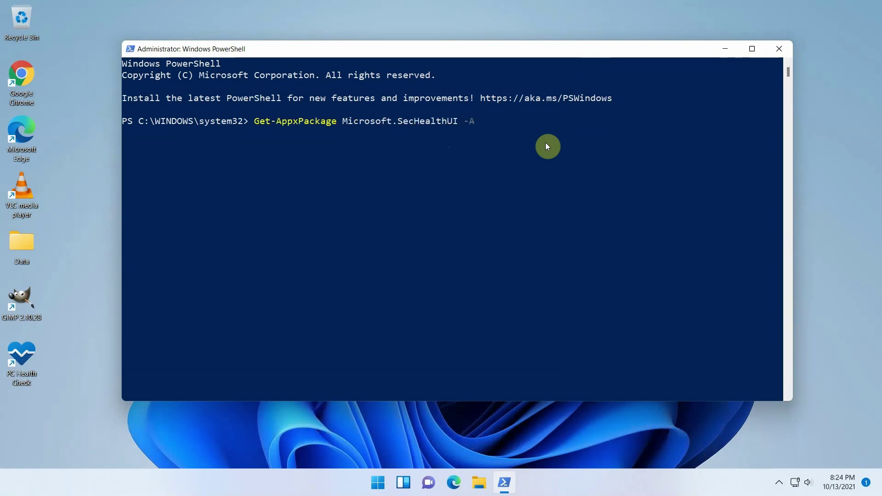
{"action": "type", "text": "| Reset-AppxPackage"}
{"action": "key", "text": "Return"}
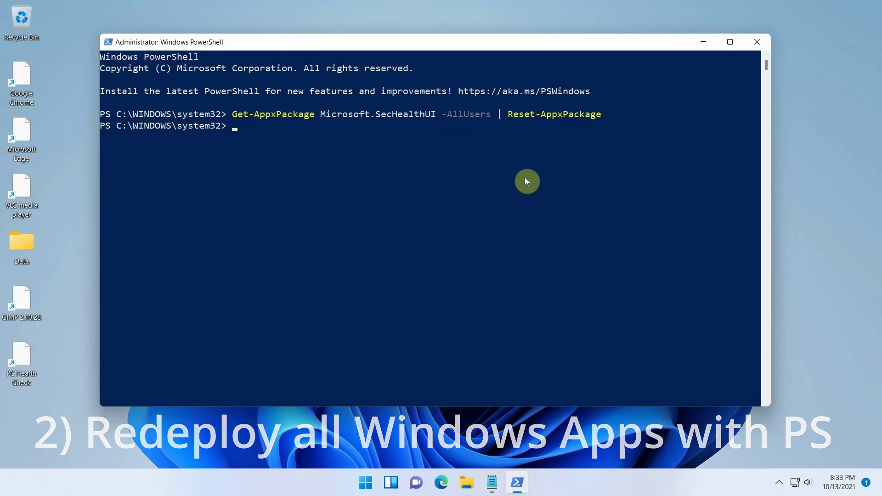
- Set the execution policy to Unrestricted, answering A, then re-register all app packages for all users
{"action": "type", "text": "Set-ExecutionPolicy Unrestricted"}
{"action": "key", "text": "Return"}
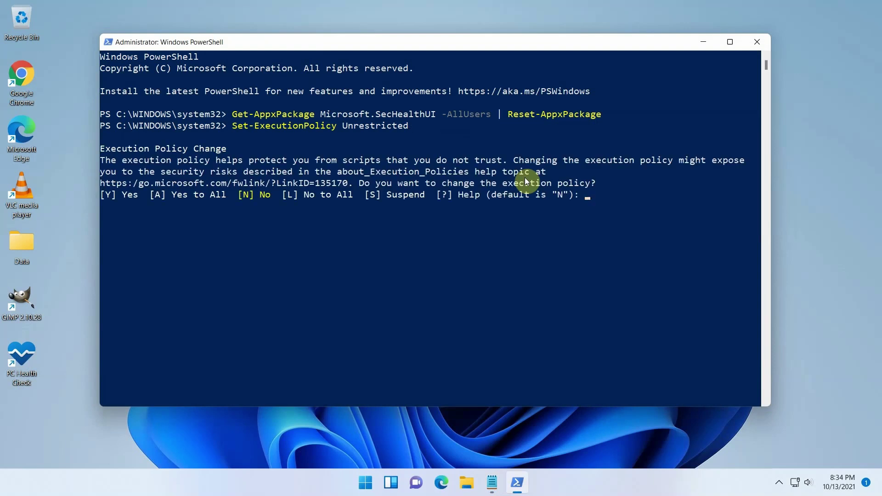
{"action": "type", "text": "A"}
{"action": "key", "text": "Return"}
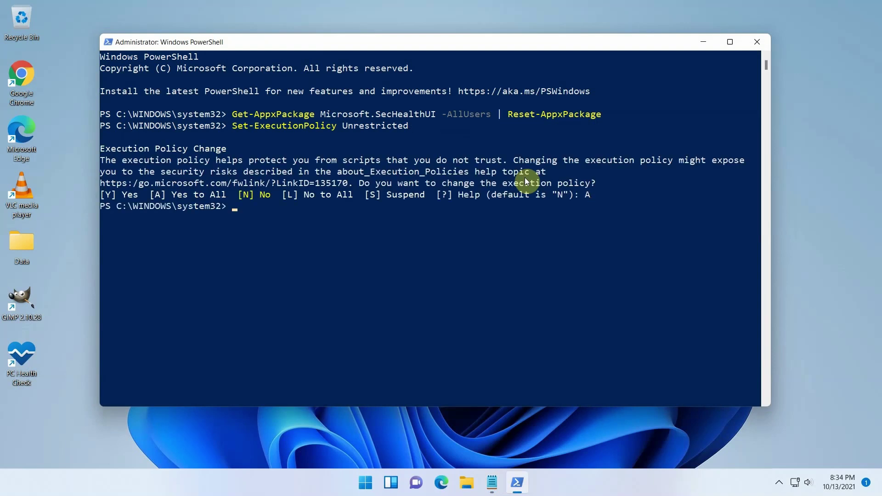
{"action": "type", "text": "Get-AppXPackage -AllUsers | Foreach {Add-AppxPackage -DisableDevelopmentMode -Register \"$($_.InstallLocation)\\AppXManifest.xml\"}"}
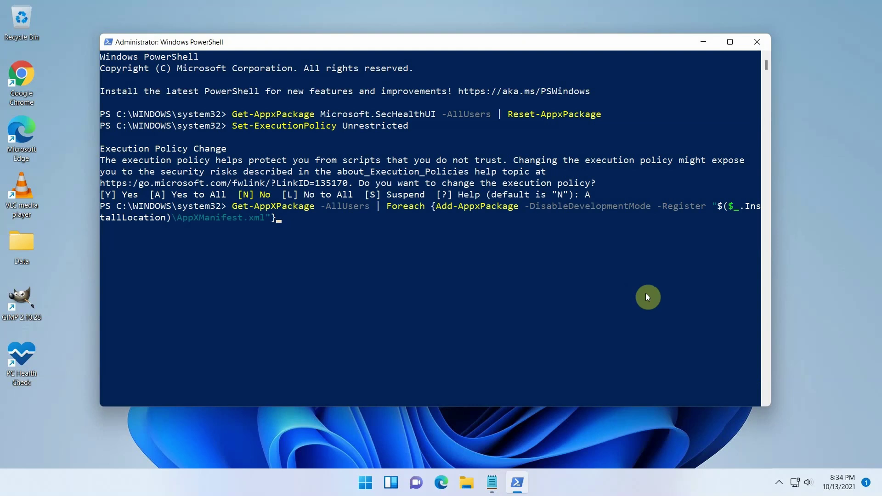
{"action": "key", "text": "Return"}
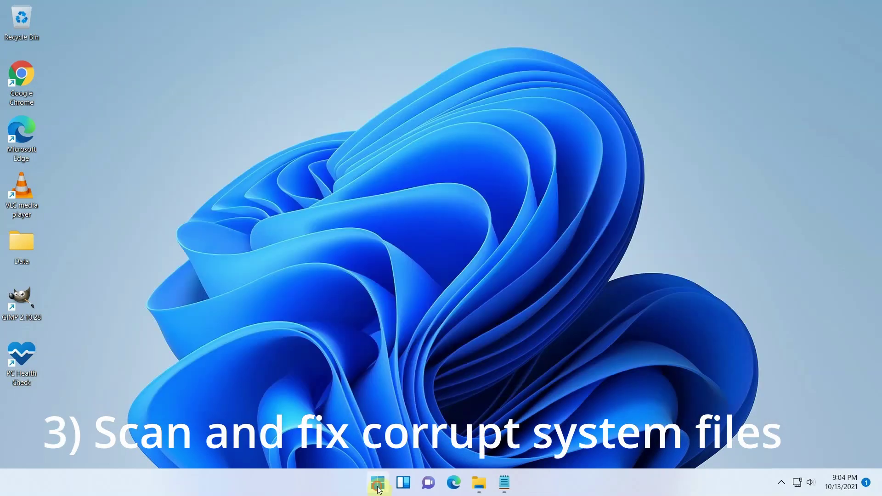
- Run sfc /scannow in an administrator Command Prompt opened from a Start search for cmd
{"action": "left_click", "coordinate": [377, 486]}
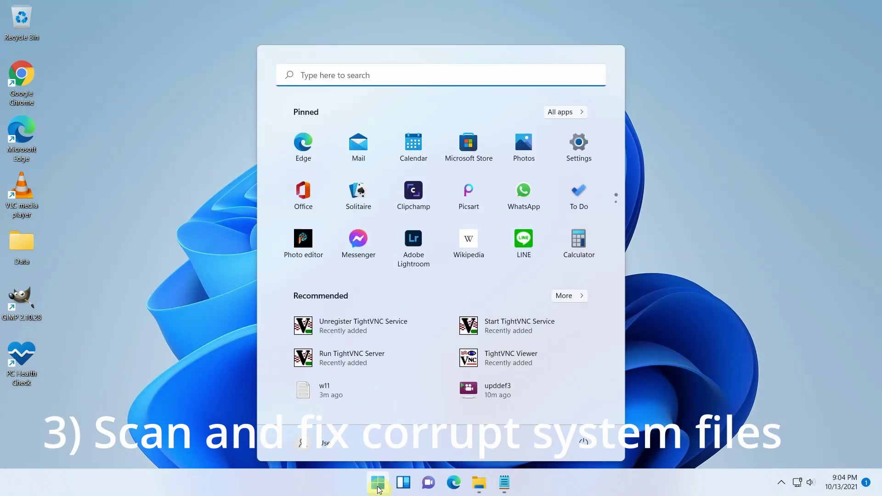
{"action": "type", "text": "cmd"}
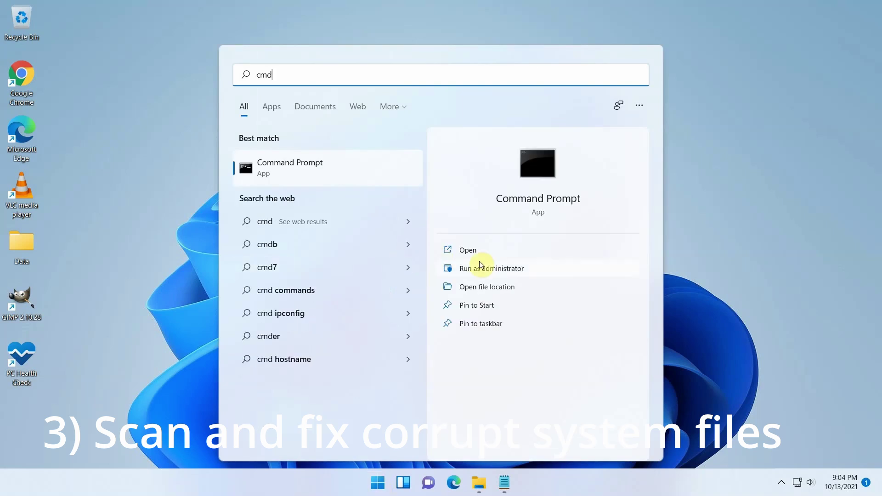
{"action": "left_click", "coordinate": [486, 263]}
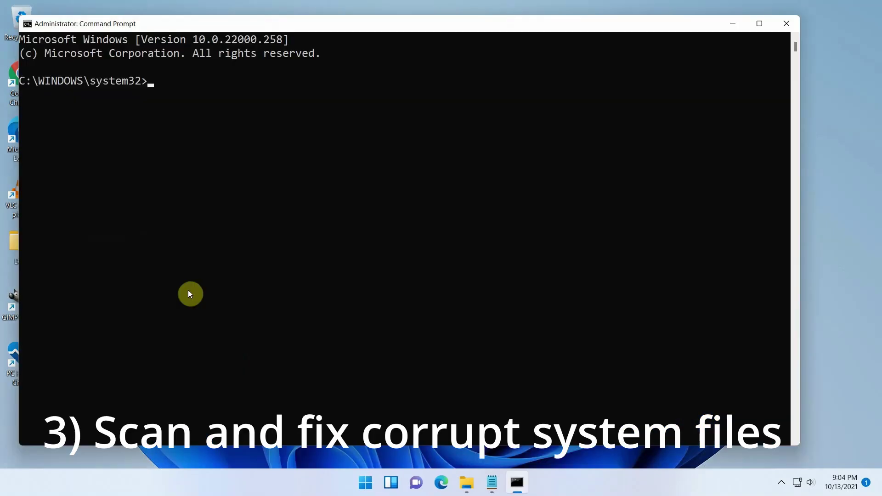
{"action": "type", "text": "sfc /scannow"}
{"action": "key", "text": "Return"}
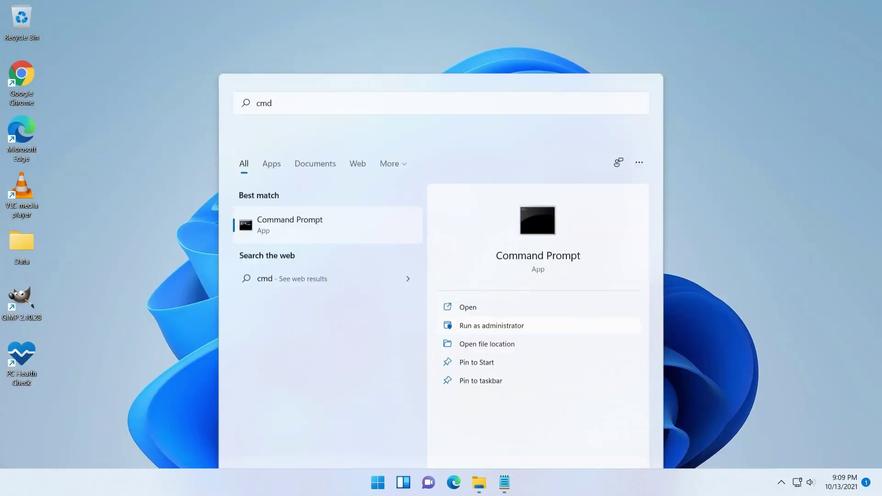
- Run 'dism /online /cleanup-image /scanhealth' in the admin Command Prompt
{"action": "key", "text": "Return"}
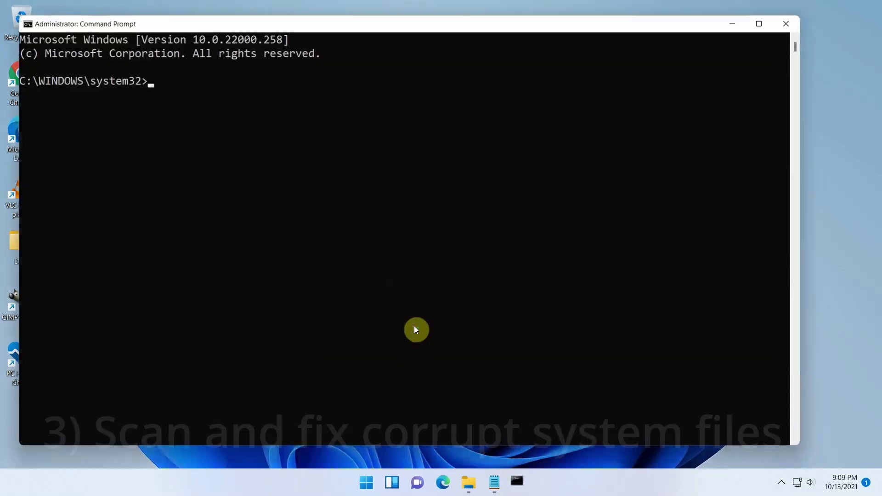
{"action": "type", "text": "dis"}
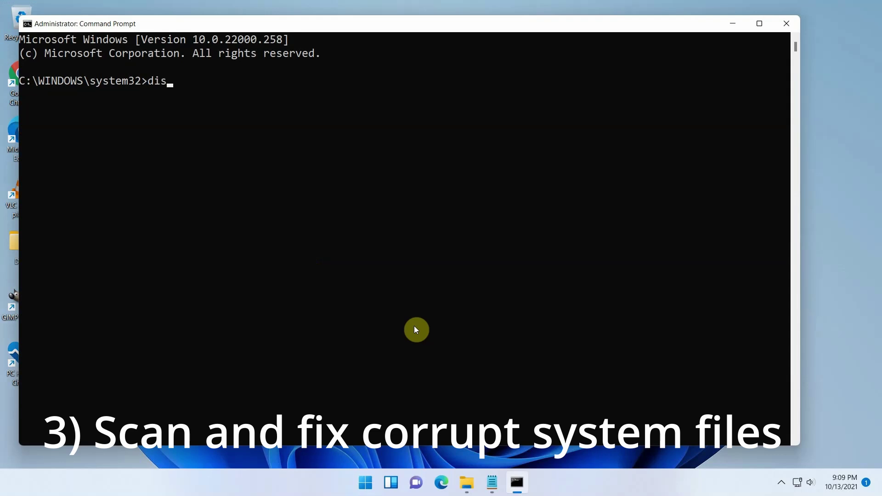
{"action": "type", "text": "m /online /cleanup-image /scanhealth"}
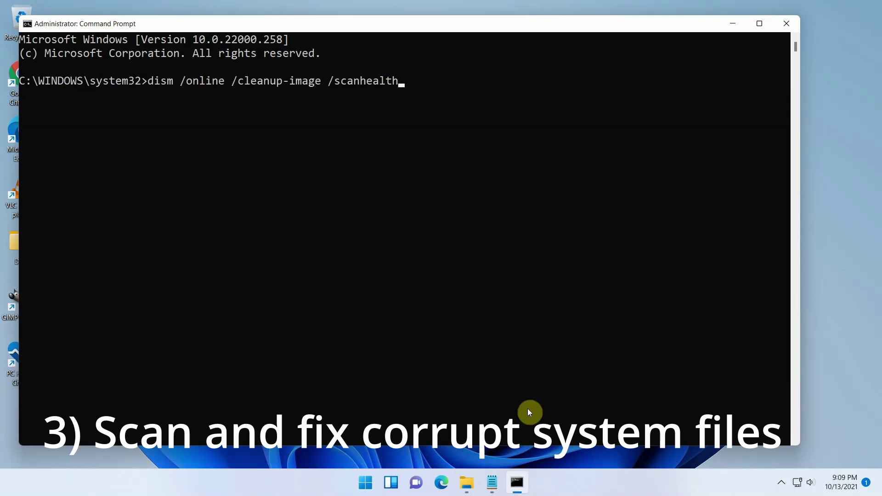
{"action": "key", "text": "Return"}
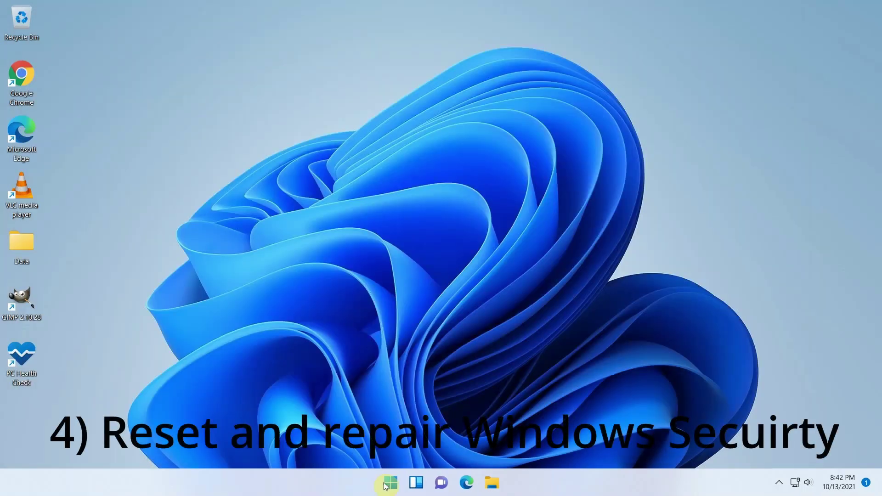
- Search Start for 'windows sec' and open App settings from the Windows Security result's context menu
{"action": "left_click", "coordinate": [390, 483]}
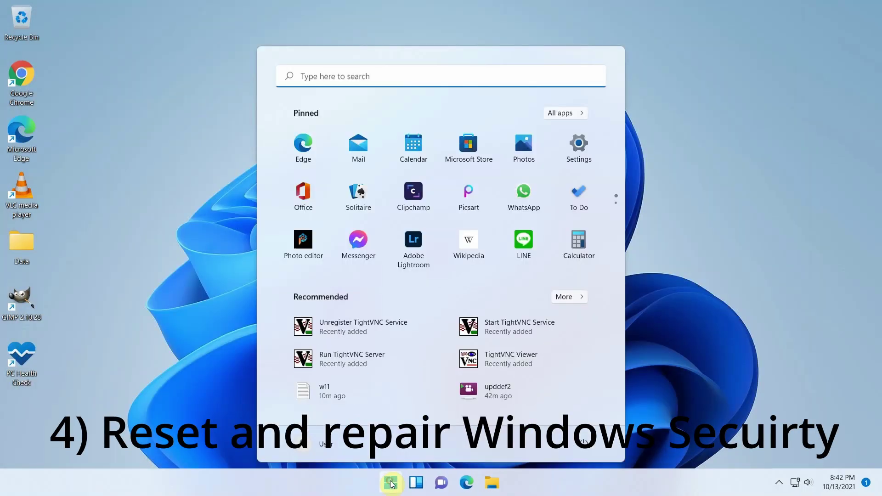
{"action": "type", "text": "windows"}
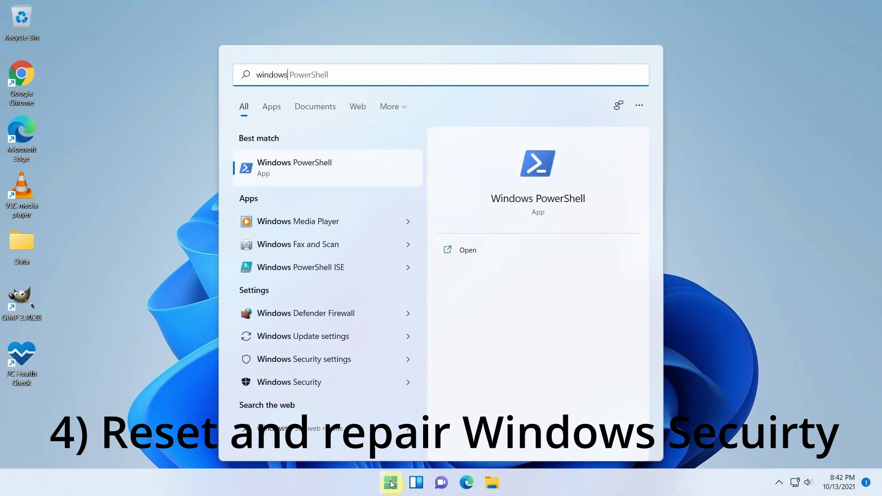
{"action": "type", "text": " sec"}
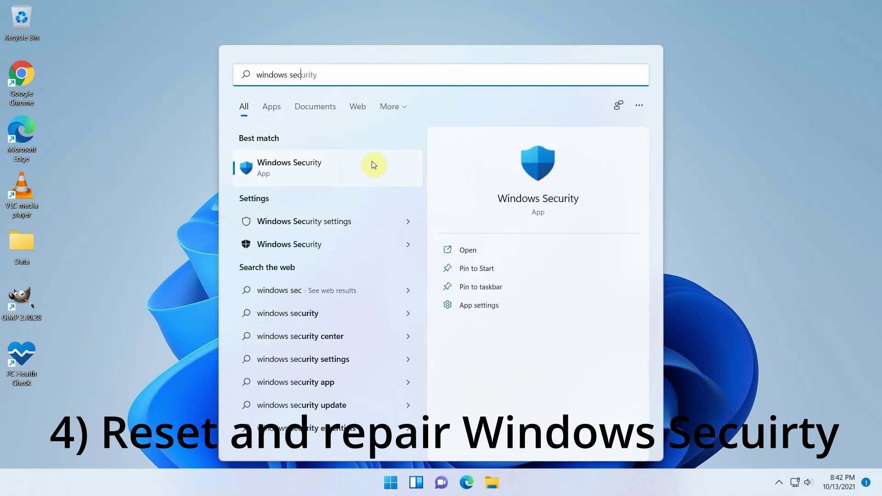
{"action": "right_click", "coordinate": [372, 162]}
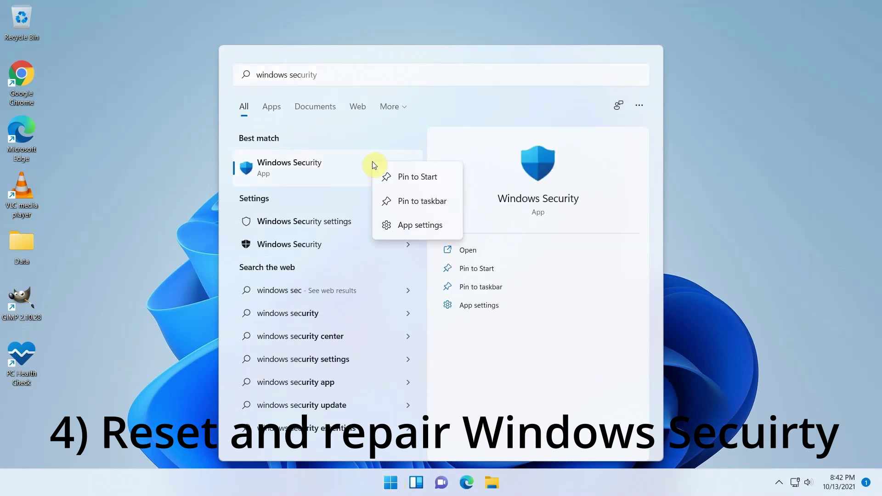
{"action": "left_click", "coordinate": [399, 225]}
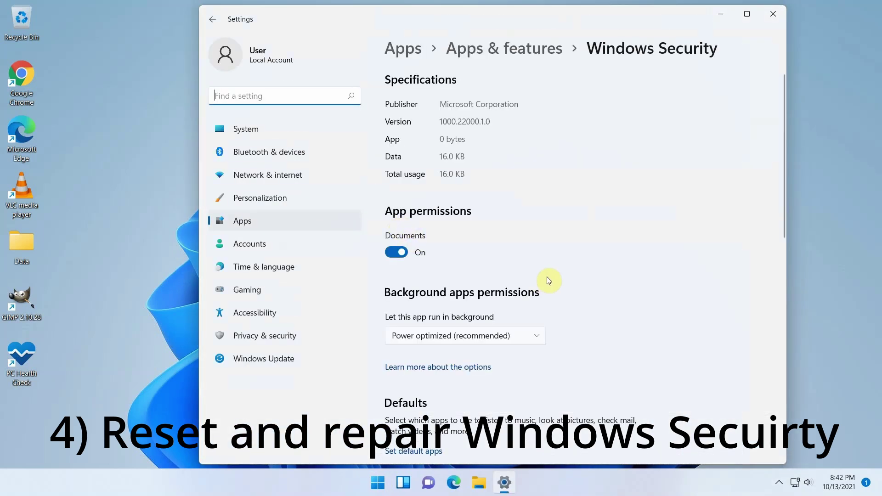
- Repair Windows Security, then reset it and confirm deleting its app data
{"action": "scroll", "coordinate": [603, 281], "scroll_direction": "down", "scroll_amount": 3}
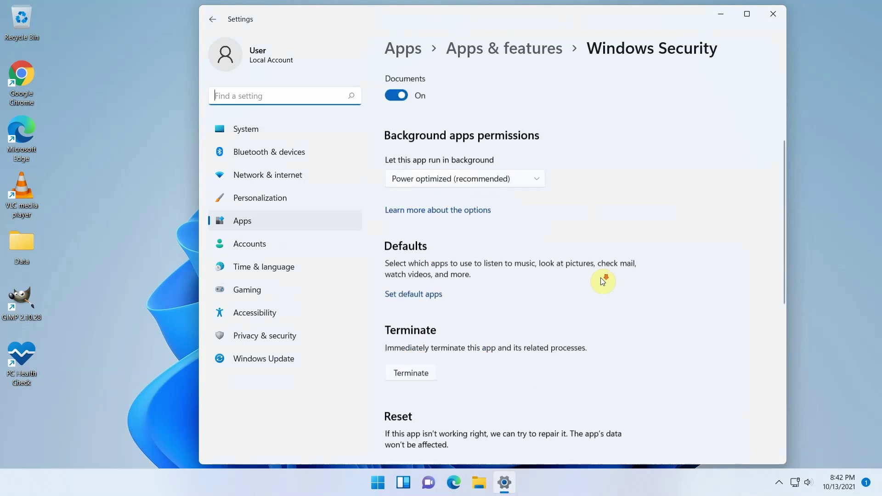
{"action": "scroll", "coordinate": [603, 281], "scroll_direction": "down", "scroll_amount": 5}
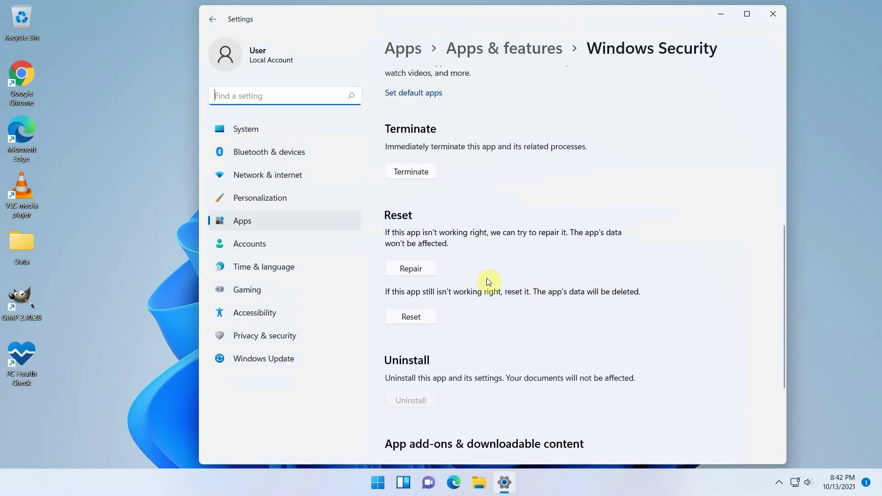
{"action": "left_click", "coordinate": [427, 273]}
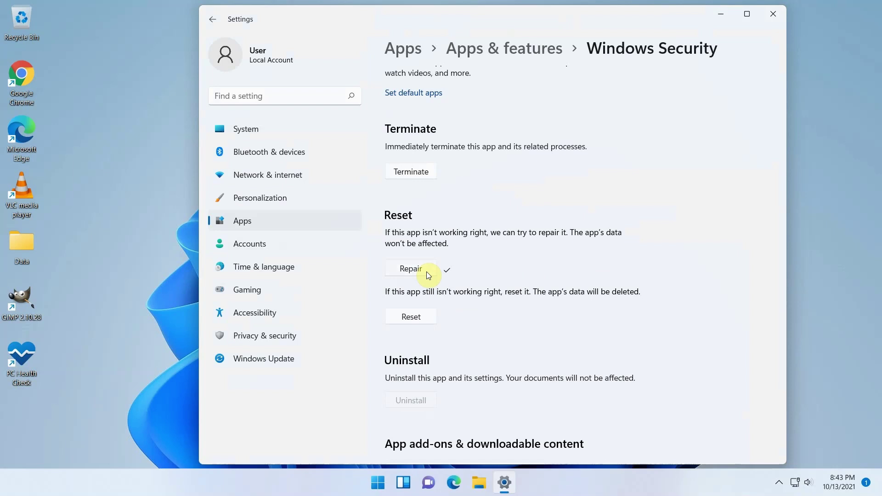
{"action": "left_click", "coordinate": [423, 316]}
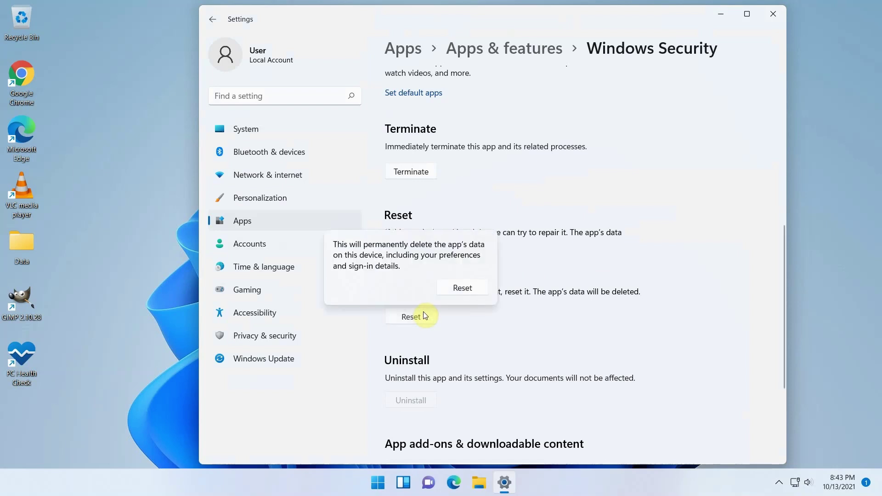
{"action": "left_click", "coordinate": [456, 288]}
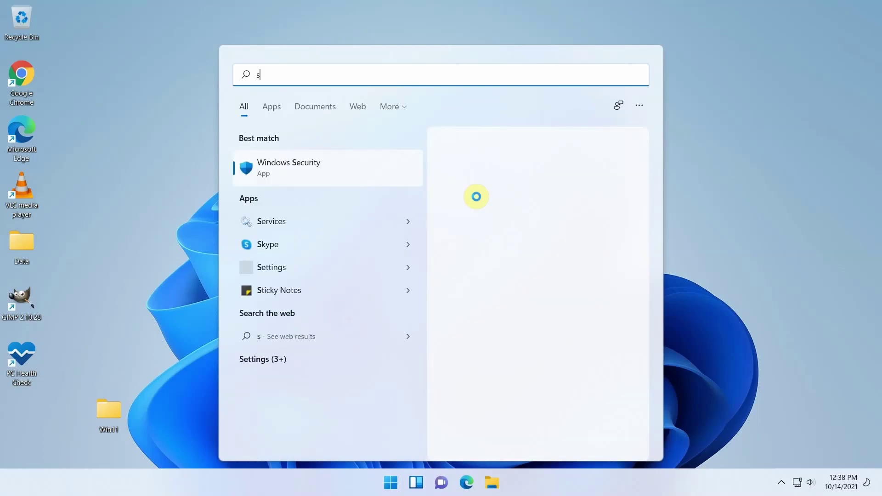
- Launch Windows Security and view the Virus & threat protection and Firewall & network protection pages
{"action": "left_click", "coordinate": [379, 167]}
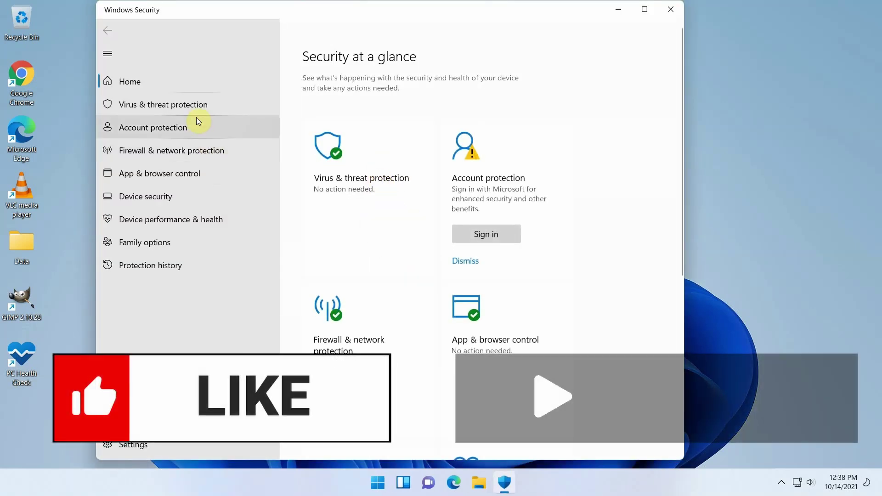
{"action": "left_click", "coordinate": [199, 105]}
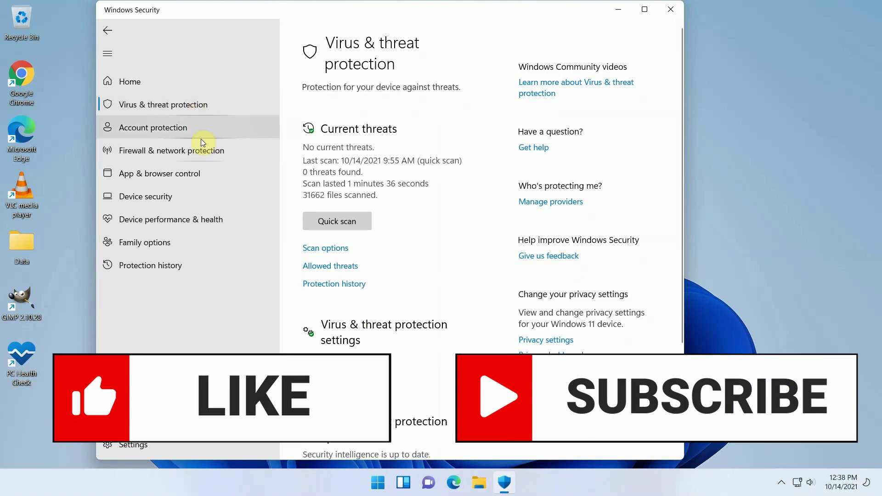
{"action": "left_click", "coordinate": [205, 154]}
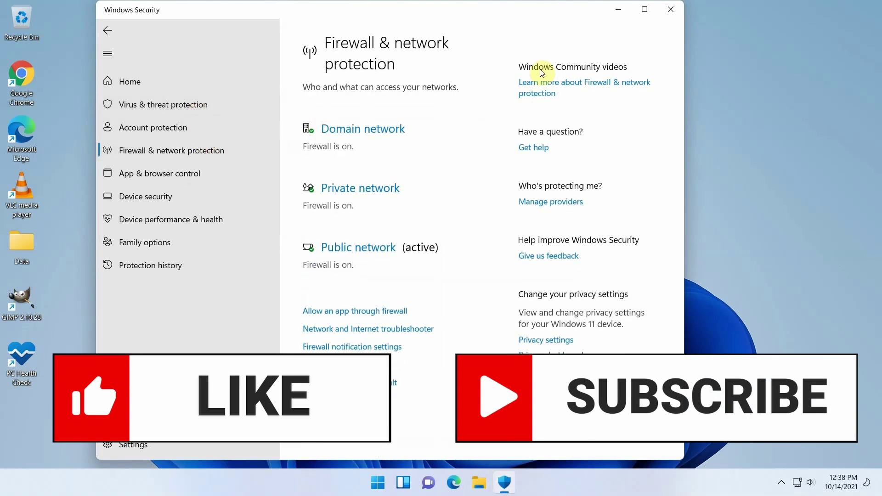